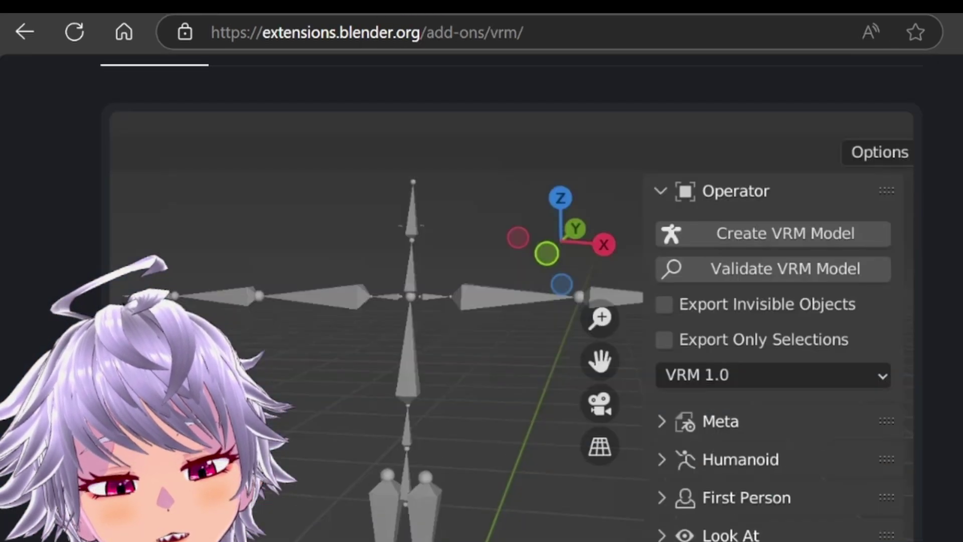
Scroll through the VRM format add-on page on extensions.blender.org
{"action": "scroll", "coordinate": [481, 301], "scroll_direction": "up", "scroll_amount": 6}
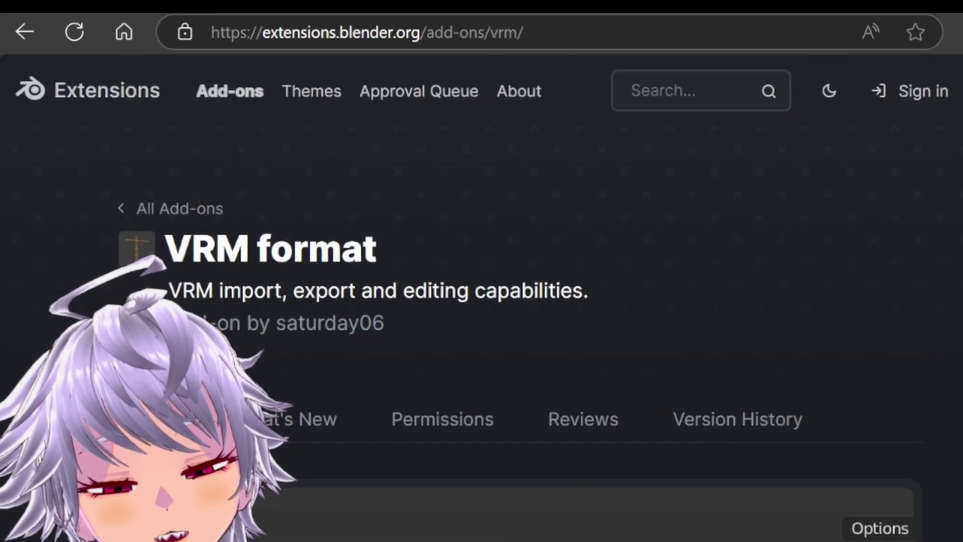
{"action": "scroll", "coordinate": [482, 301], "scroll_direction": "down", "scroll_amount": 3}
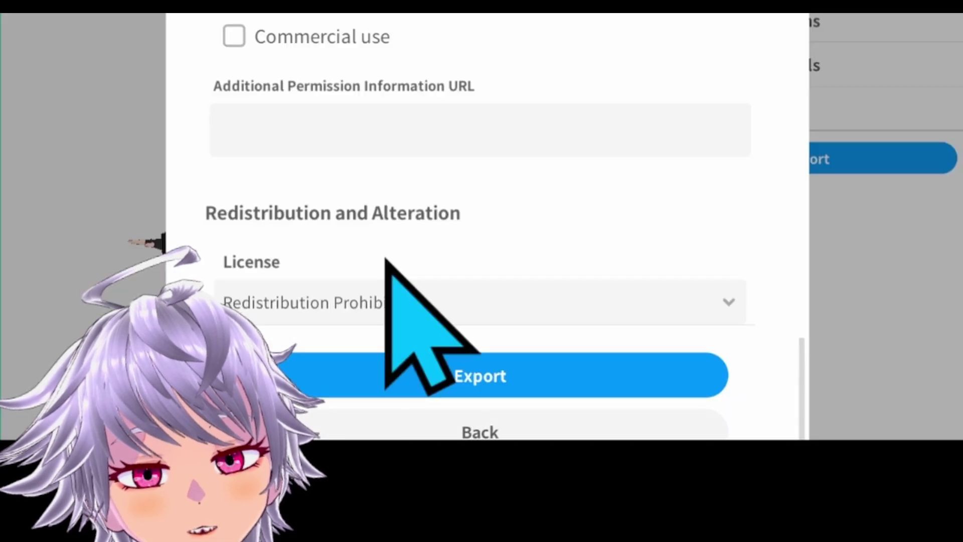
Scroll through VRoid Studio's VRM0.0 export settings and avatar metadata
{"action": "scroll", "coordinate": [482, 226], "scroll_direction": "up", "scroll_amount": 15}
{"action": "scroll", "coordinate": [481, 226], "scroll_direction": "up", "scroll_amount": 2}
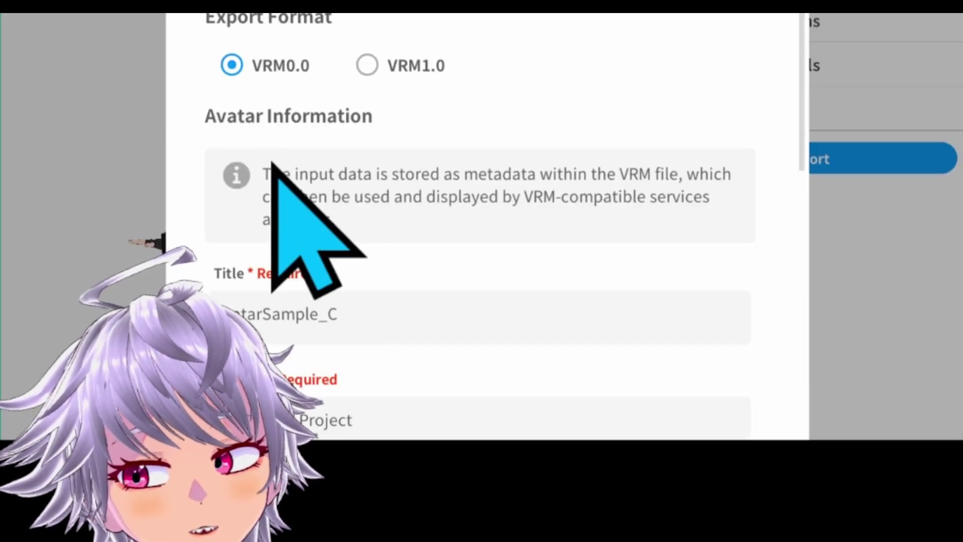
{"action": "scroll", "coordinate": [395, 318], "scroll_direction": "down", "scroll_amount": 20}
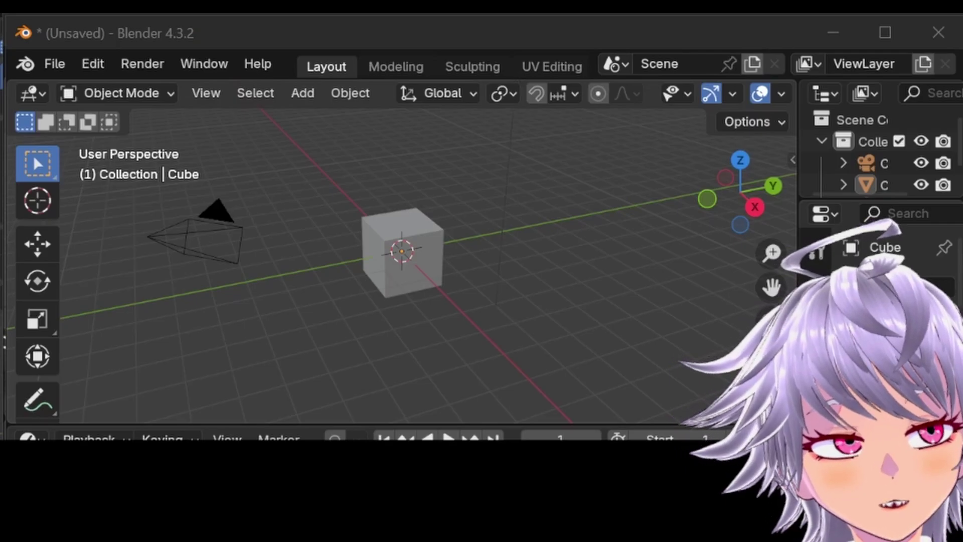
Search Preferences add-ons for 'vrm' to enable VRM format, then box-select the default camera, cube and light
{"action": "left_click", "coordinate": [93, 64]}
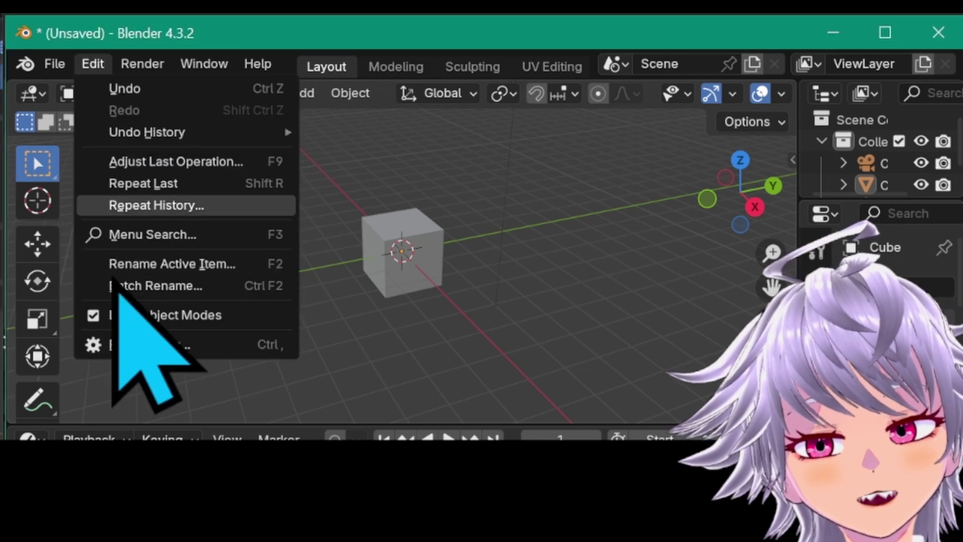
{"action": "left_click", "coordinate": [128, 345]}
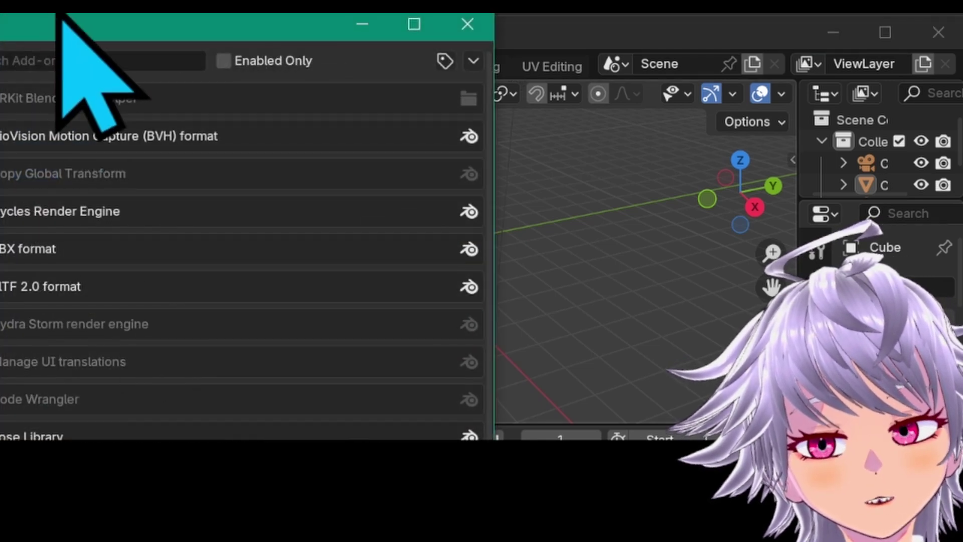
{"action": "left_click_drag", "start_coordinate": [63, 35], "coordinate": [417, 93]}
{"action": "left_click", "coordinate": [427, 114]}
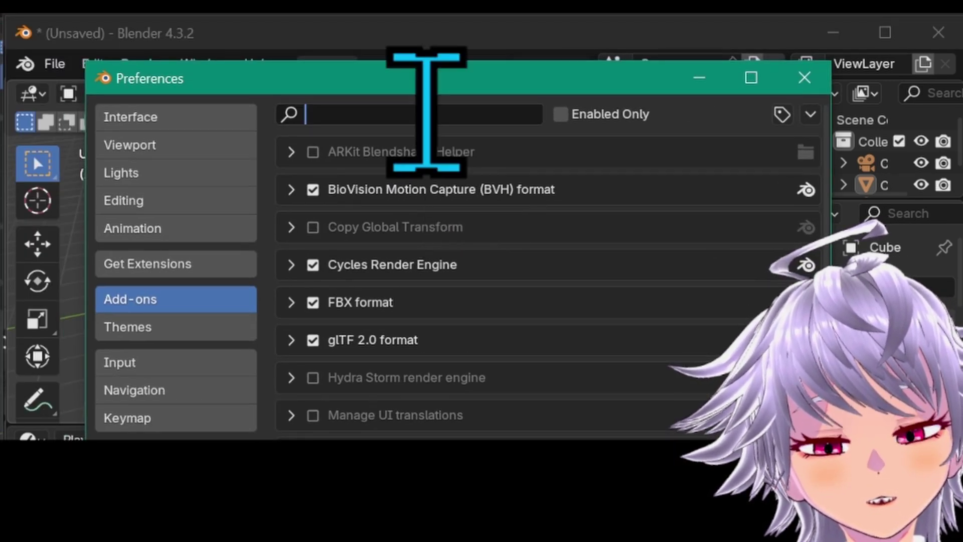
{"action": "type", "text": "vrm"}
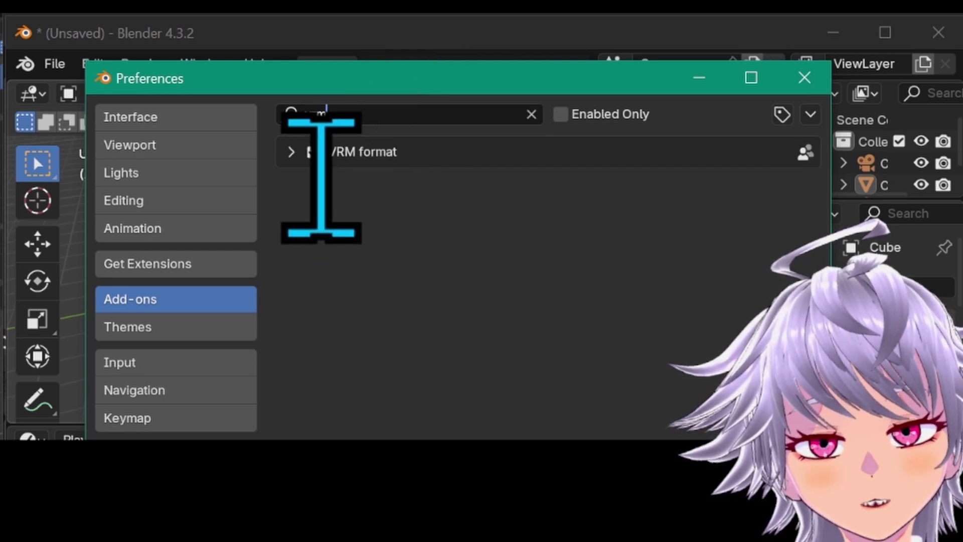
{"action": "key", "text": "Return"}
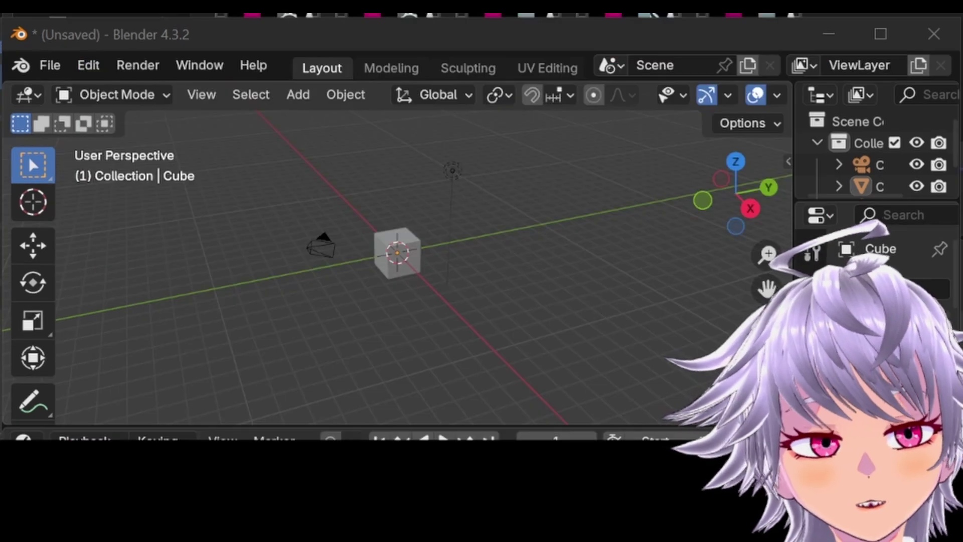
{"action": "left_click_drag", "start_coordinate": [563, 145], "coordinate": [287, 299]}
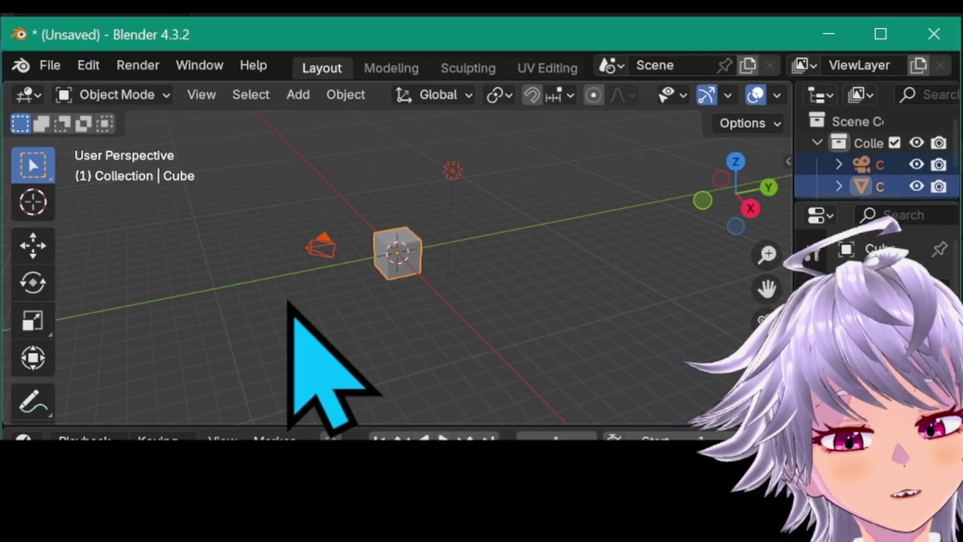
Delete the default camera, cube and light and import the exported avatar as VRM (.vrm)
{"action": "key", "text": "Delete"}
{"action": "left_click", "coordinate": [46, 66]}
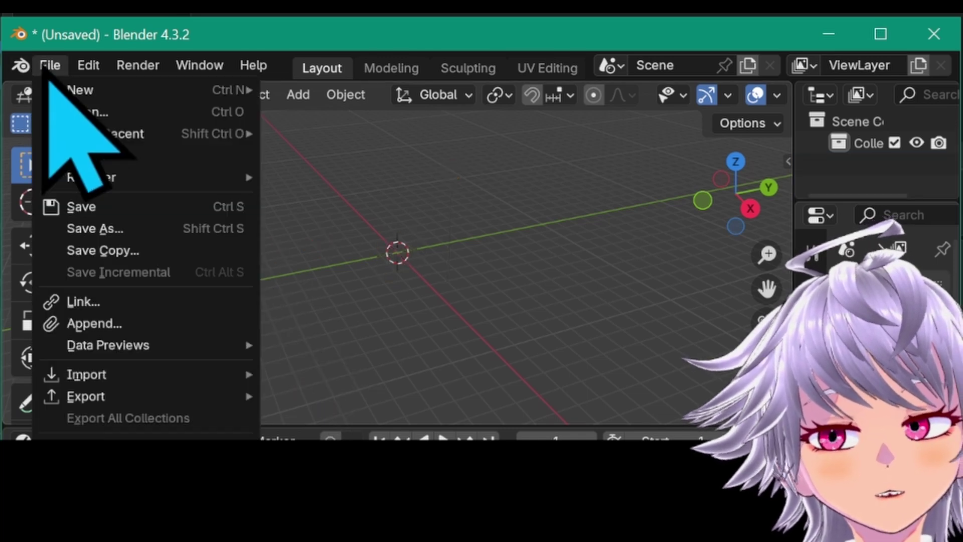
{"action": "mouse_move", "coordinate": [189, 376]}
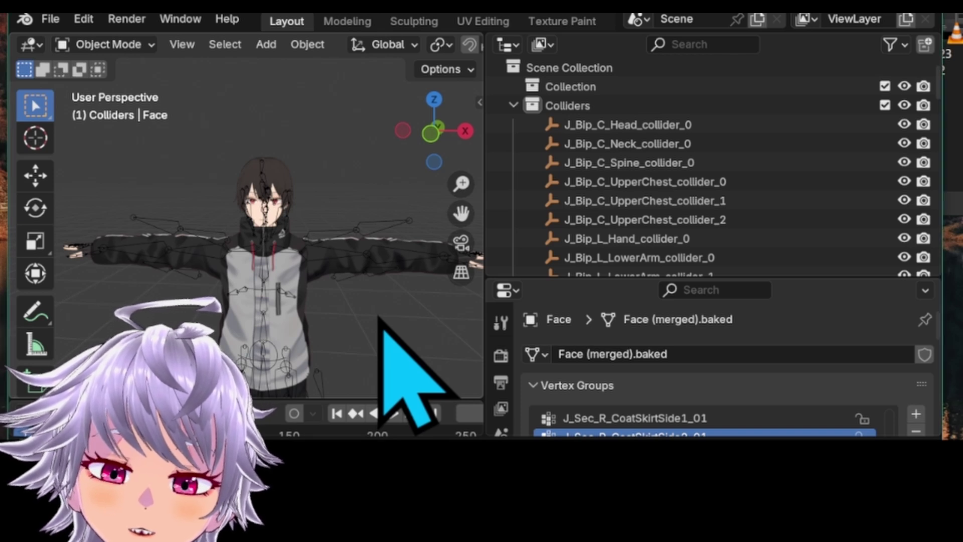
Select the face mesh and reveal its shape keys, like Fcl_ALL_Joy, in Object Data properties
{"action": "scroll", "coordinate": [380, 311], "scroll_direction": "up", "scroll_amount": 4}
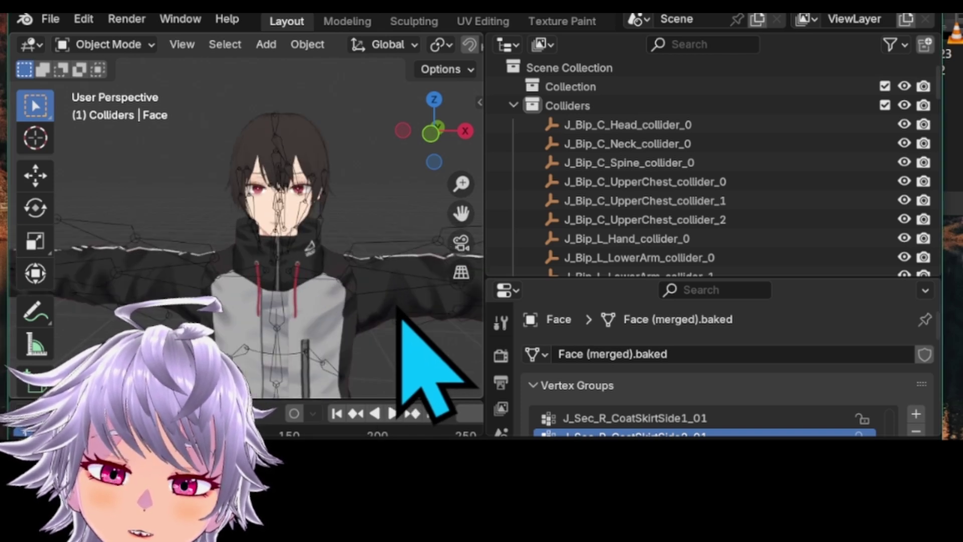
{"action": "left_click", "coordinate": [265, 208]}
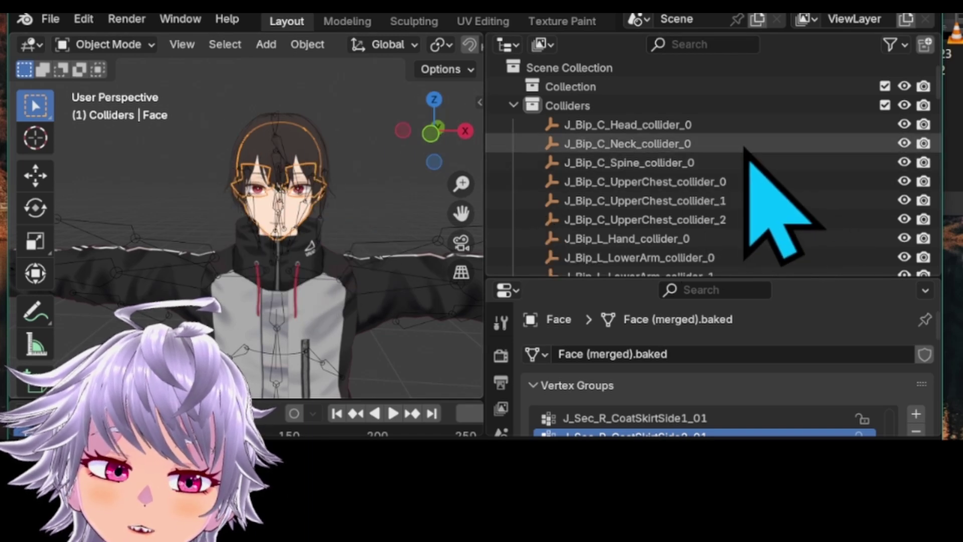
{"action": "scroll", "coordinate": [747, 155], "scroll_direction": "down", "scroll_amount": 10}
{"action": "scroll", "coordinate": [746, 150], "scroll_direction": "up", "scroll_amount": 3}
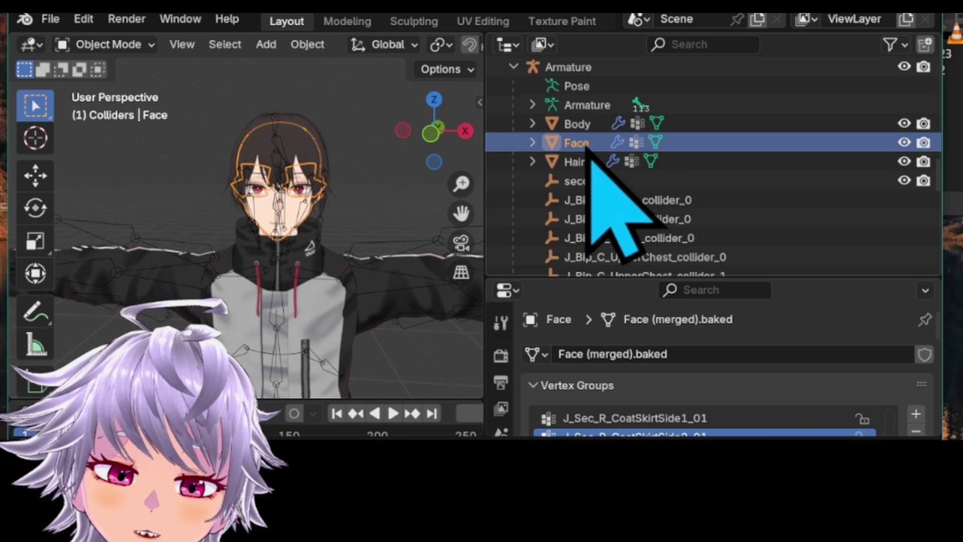
{"action": "left_click_drag", "start_coordinate": [892, 280], "coordinate": [893, 166]}
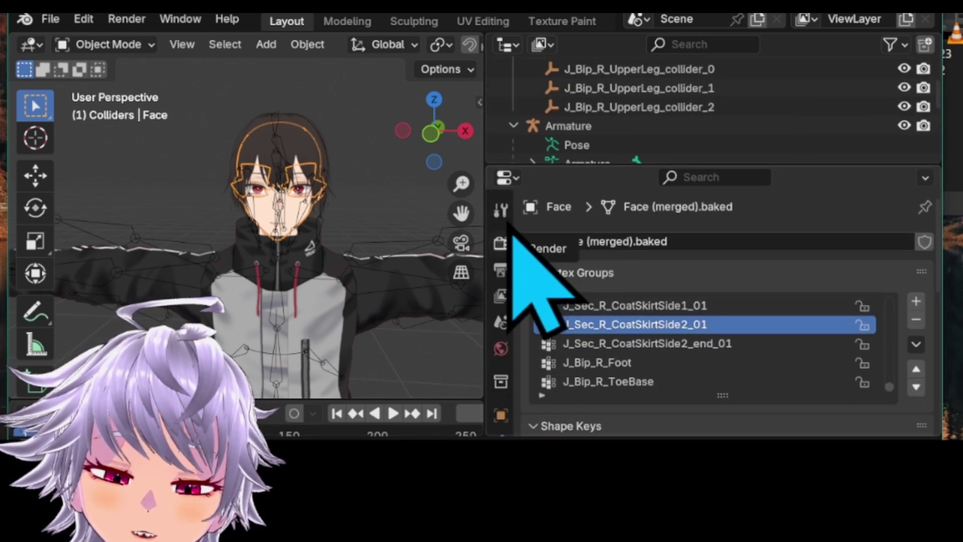
{"action": "scroll", "coordinate": [502, 326], "scroll_direction": "down", "scroll_amount": 5}
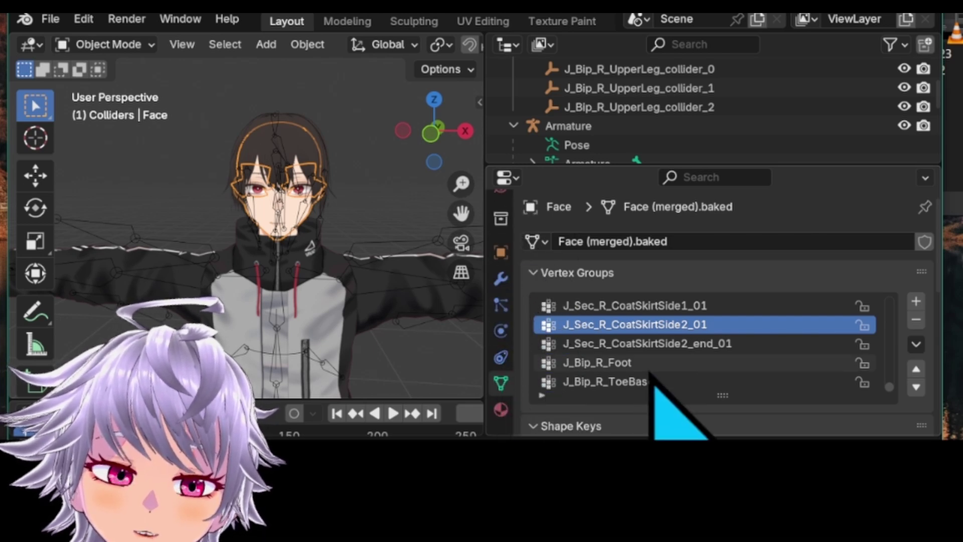
{"action": "left_click", "coordinate": [537, 274]}
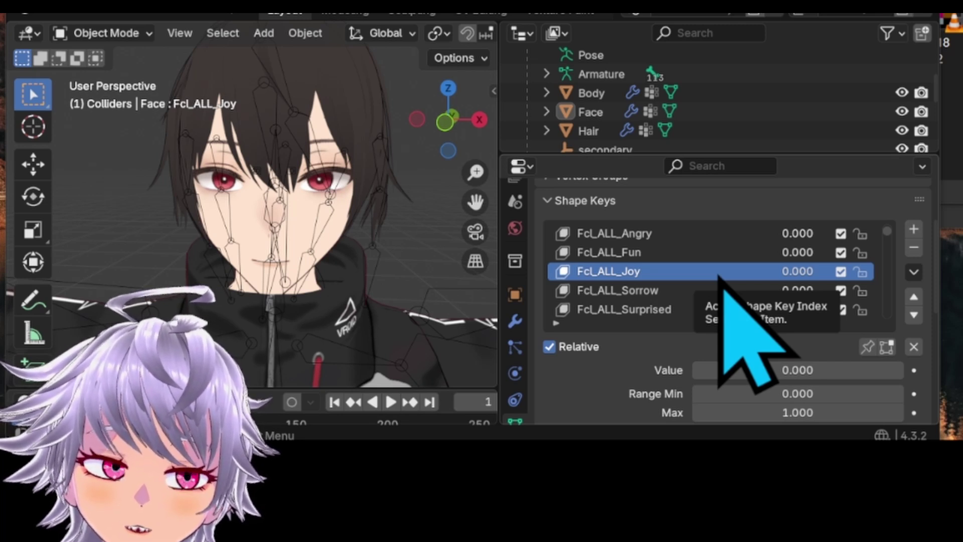
Make Fcl_ALL_Joy the active shape key and set its value to 1.000 for a smile
{"action": "key", "text": "Up"}
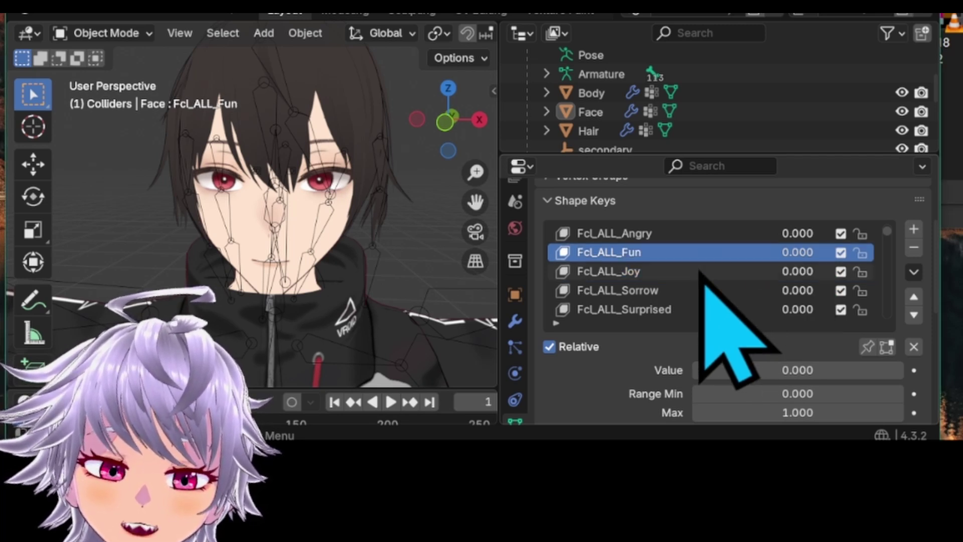
{"action": "key", "text": "Down"}
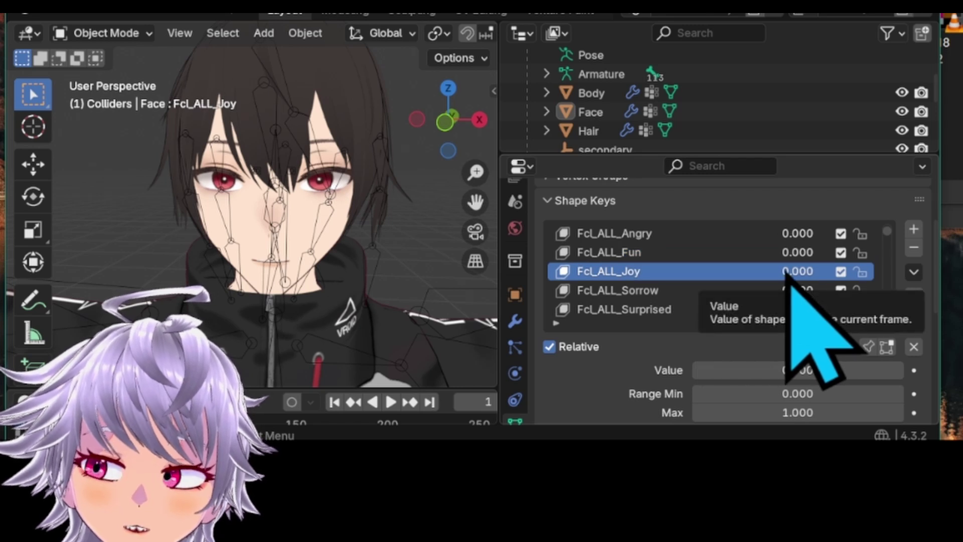
{"action": "left_click_drag", "start_coordinate": [786, 271], "coordinate": [883, 271]}
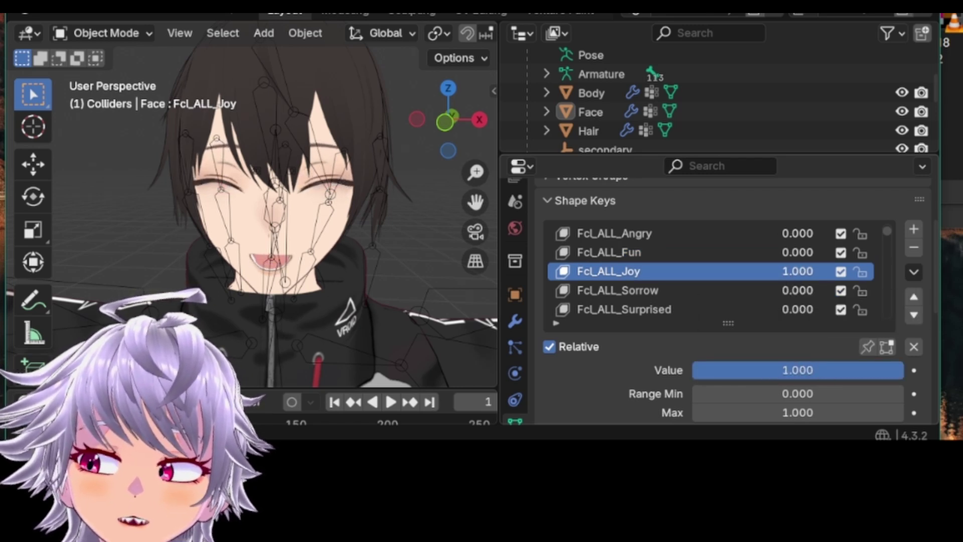
{"action": "left_click_drag", "start_coordinate": [883, 271], "coordinate": [783, 271]}
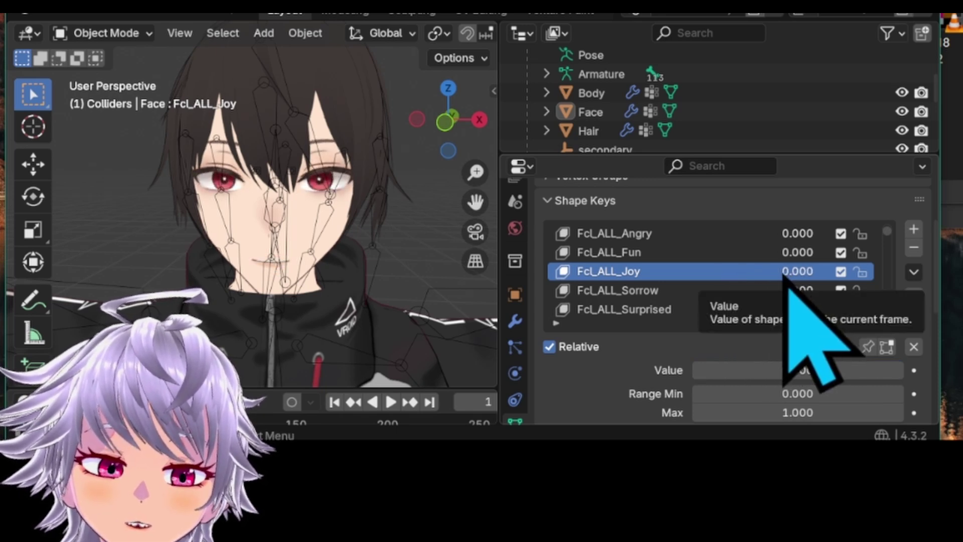
{"action": "left_click_drag", "start_coordinate": [793, 277], "coordinate": [838, 279]}
In Edit Mode, shift the selected face vertices slightly along X
{"action": "left_click", "coordinate": [145, 32]}
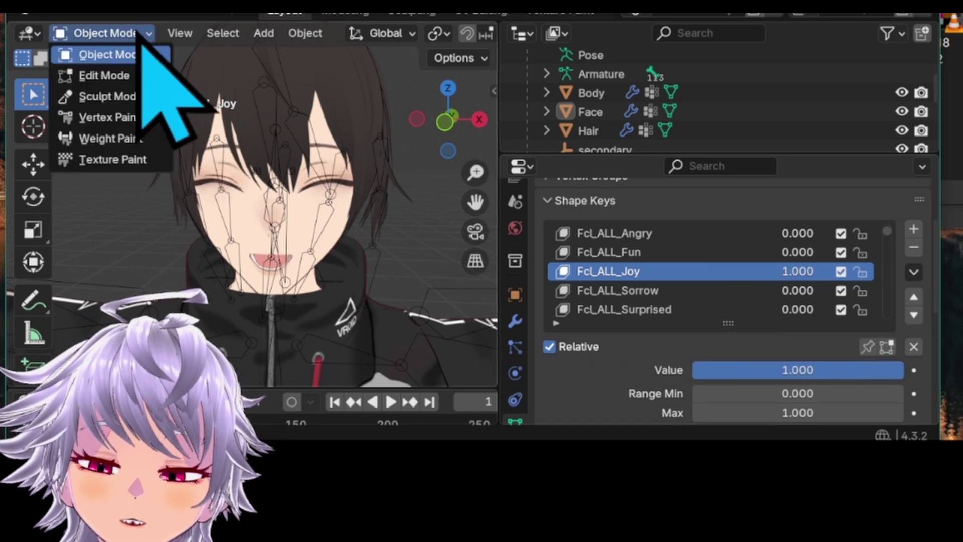
{"action": "left_click", "coordinate": [136, 76]}
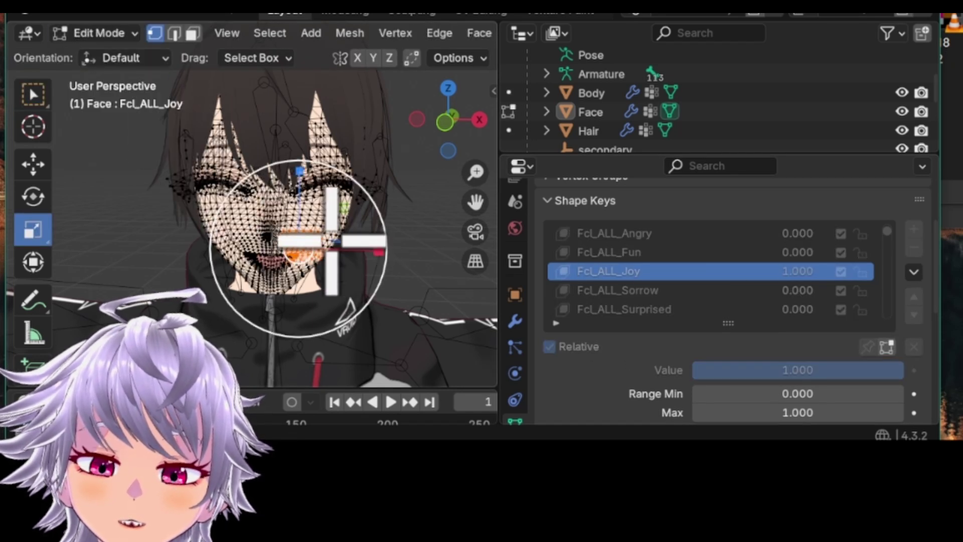
{"action": "left_click", "coordinate": [34, 165]}
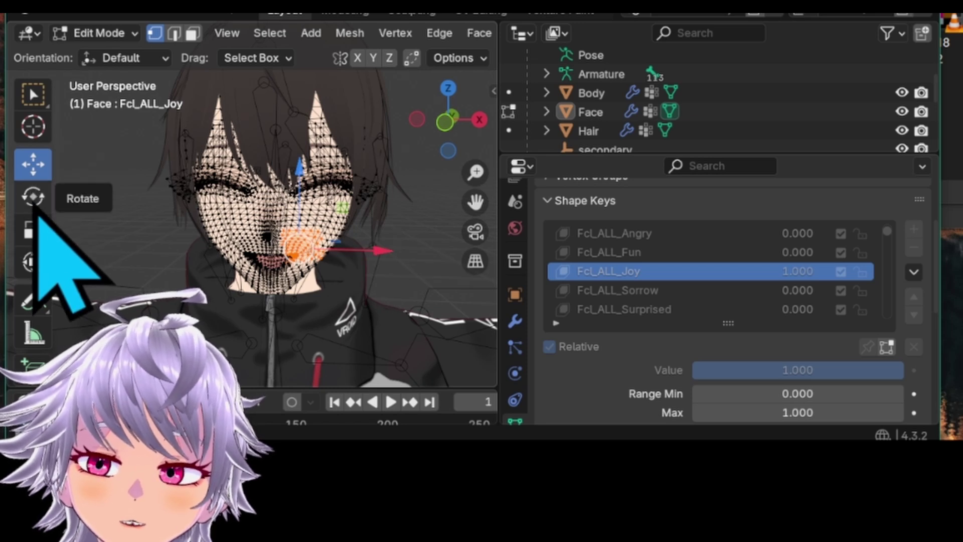
{"action": "mouse_move", "coordinate": [384, 250]}
{"action": "left_mouse_down"}
{"action": "mouse_move", "coordinate": [424, 251]}
{"action": "mouse_move", "coordinate": [395, 251]}
{"action": "left_mouse_up"}
In Sculpt Mode, test-pull the mouth with the Grab brush, then undo it
{"action": "left_click", "coordinate": [128, 39]}
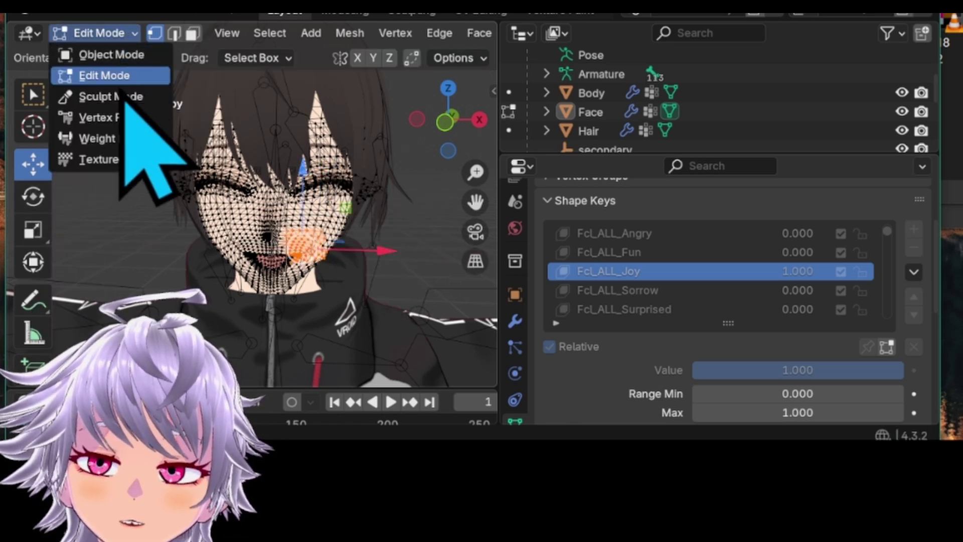
{"action": "left_click", "coordinate": [121, 97]}
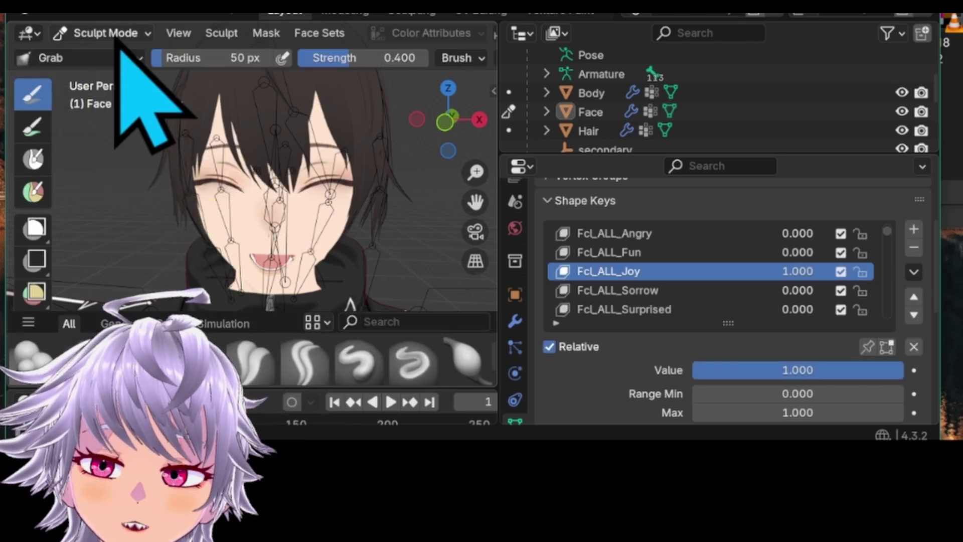
{"action": "scroll", "coordinate": [251, 386], "scroll_direction": "down", "scroll_amount": 2}
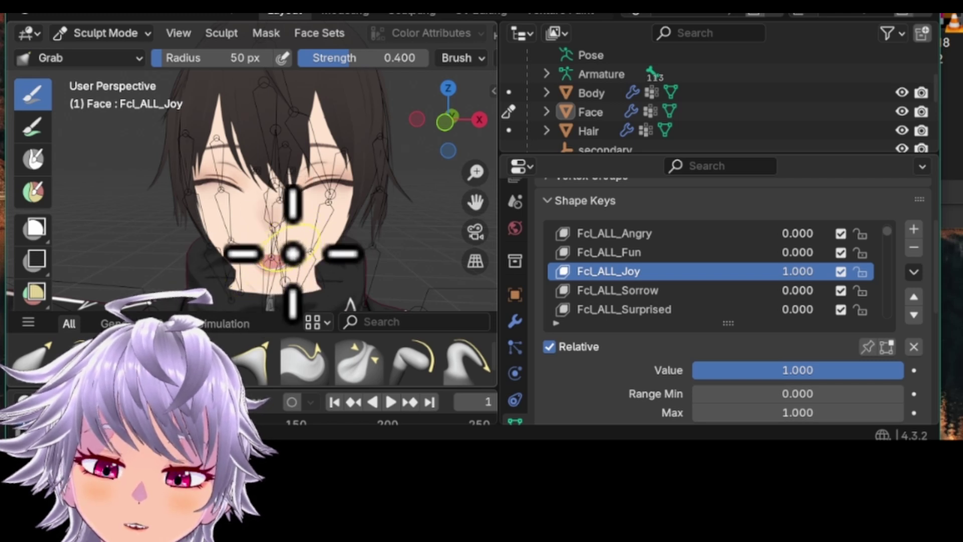
{"action": "mouse_move", "coordinate": [290, 250]}
{"action": "left_mouse_down"}
{"action": "mouse_move", "coordinate": [288, 276]}
{"action": "mouse_move", "coordinate": [273, 272]}
{"action": "left_mouse_up"}
{"action": "key", "text": "ctrl+z"}
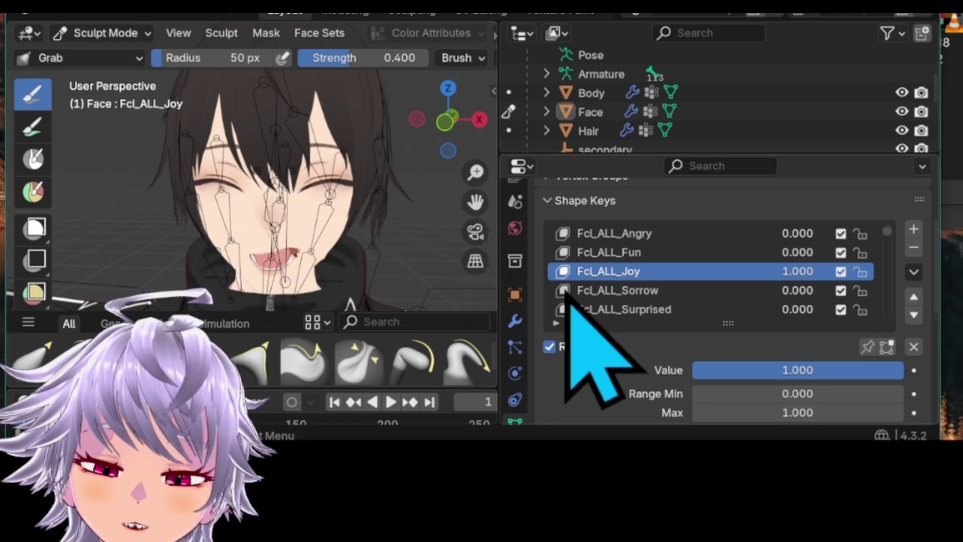
Return to Object Mode, reset Fcl_ALL_Joy to 0 and add a new shape key, Key 58
{"action": "left_click", "coordinate": [121, 34]}
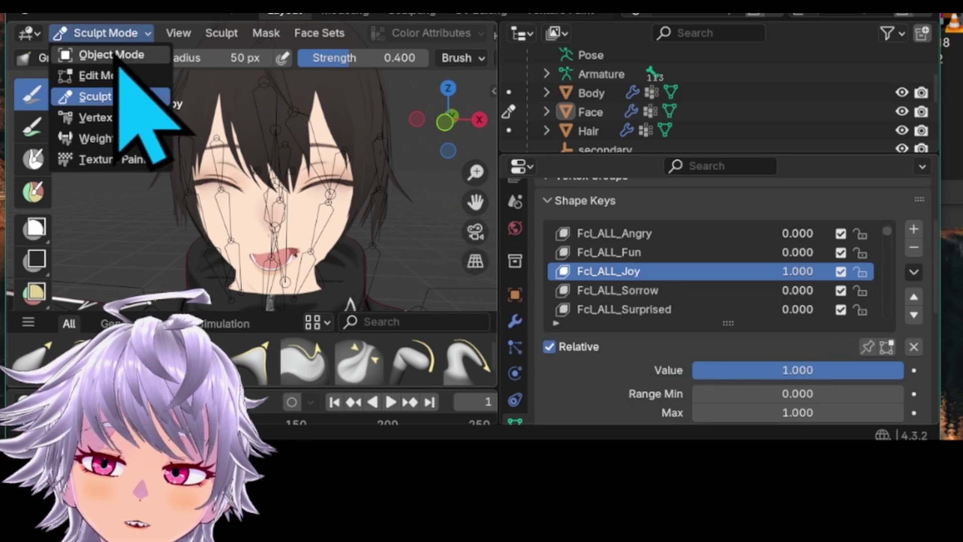
{"action": "left_click", "coordinate": [133, 56]}
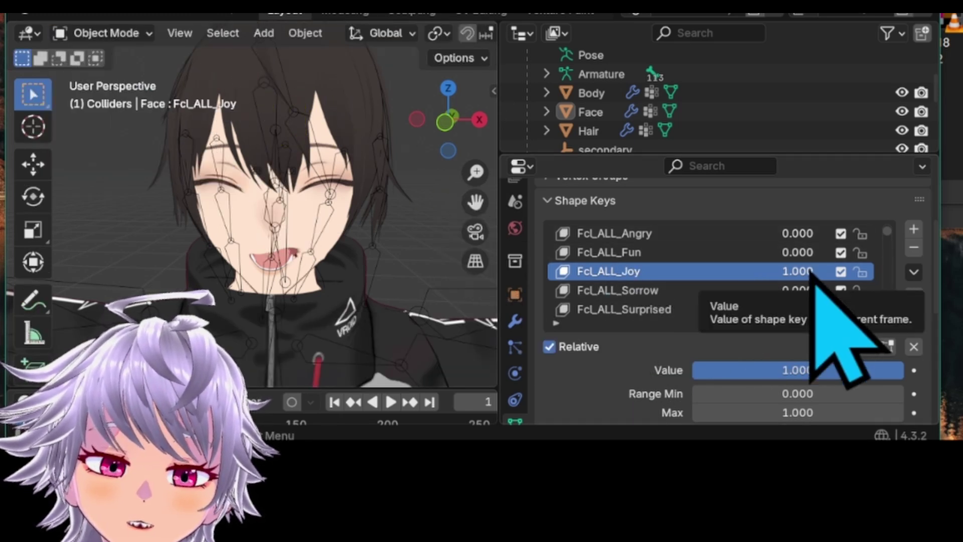
{"action": "left_click_drag", "start_coordinate": [813, 274], "coordinate": [727, 274]}
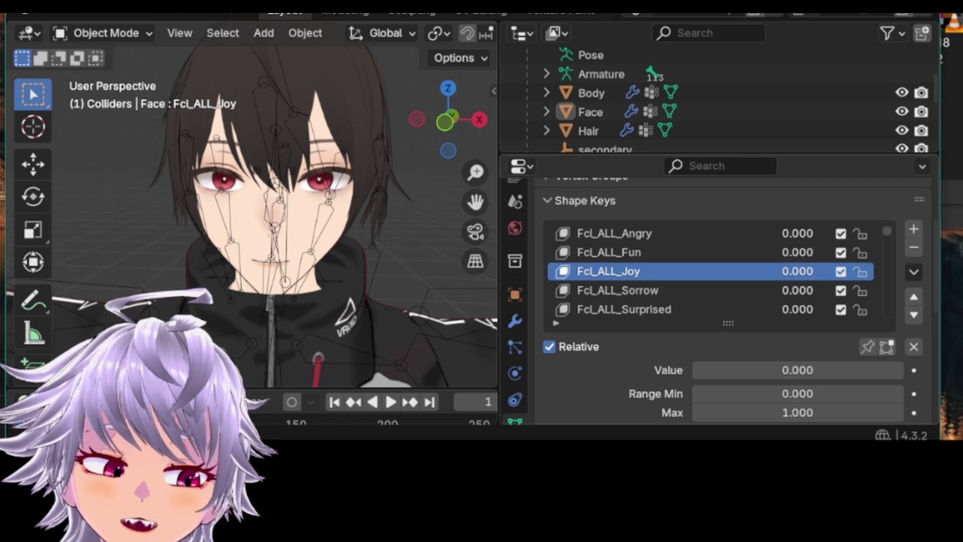
{"action": "left_click_drag", "start_coordinate": [702, 370], "coordinate": [904, 370]}
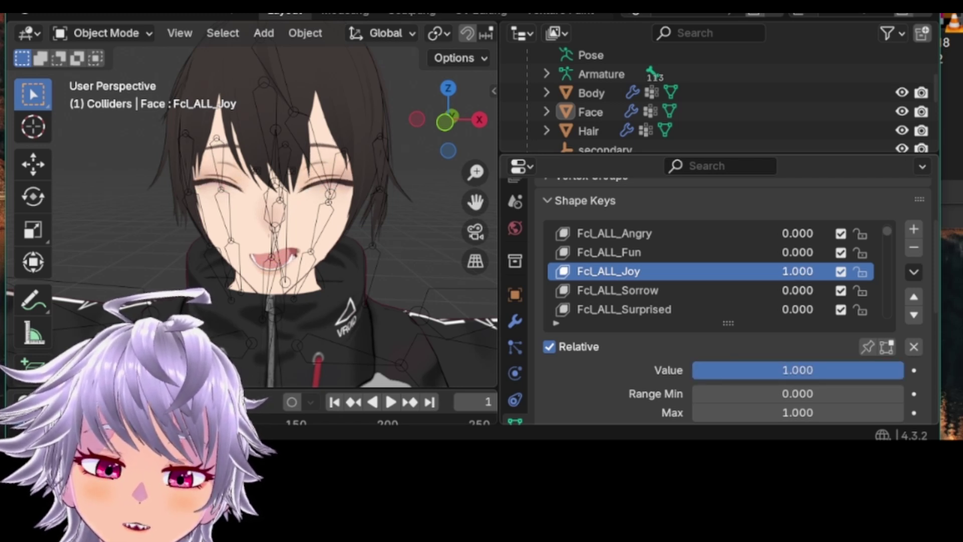
{"action": "left_click_drag", "start_coordinate": [903, 369], "coordinate": [693, 369]}
{"action": "left_click", "coordinate": [914, 229]}
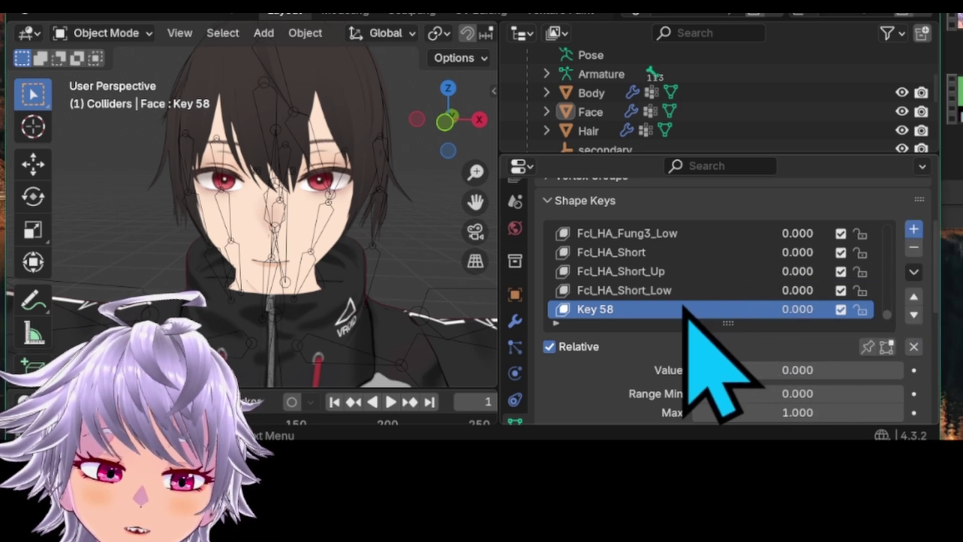
Add another shape key named xcvzx and preview its value at 1 before resetting to 0
{"action": "left_click", "coordinate": [914, 229]}
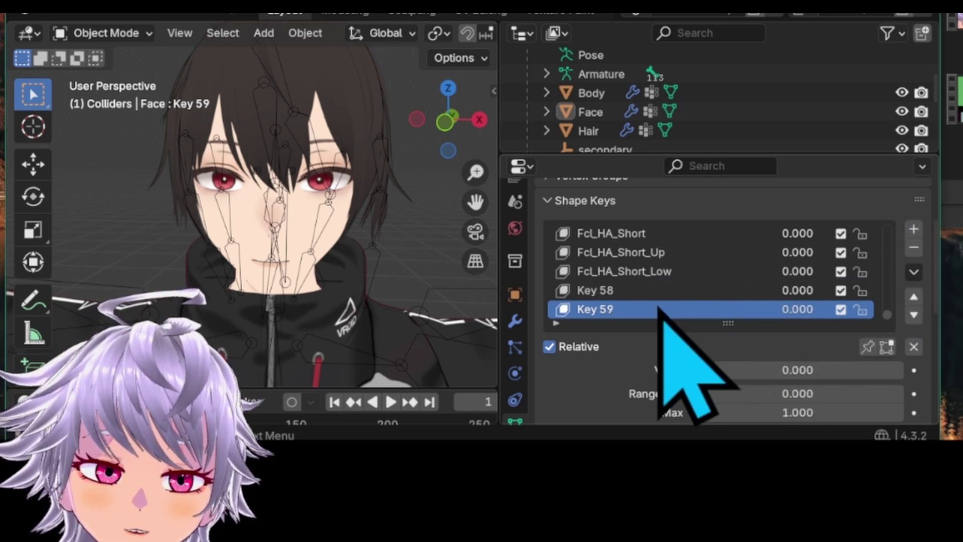
{"action": "double_click", "coordinate": [593, 309]}
{"action": "type", "text": "xcvzx"}
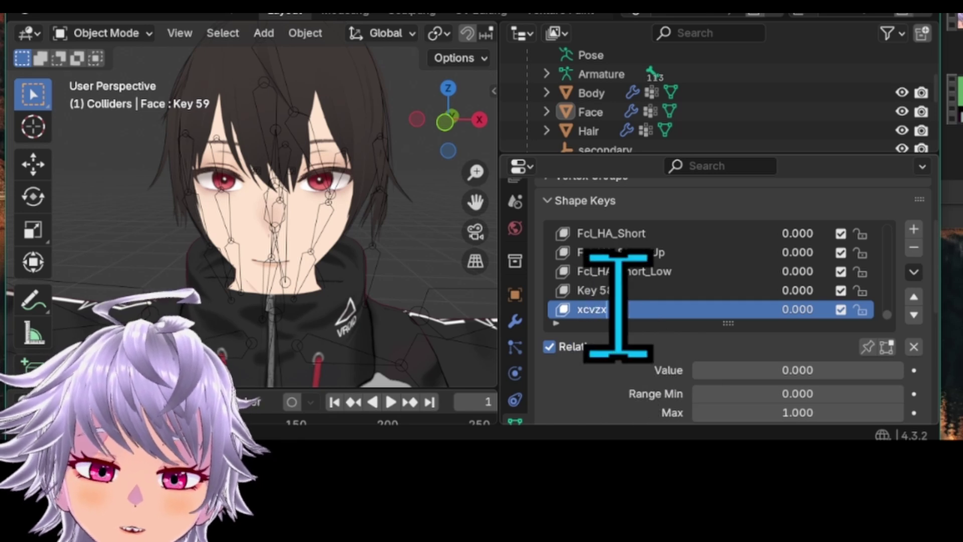
{"action": "key", "text": "Return"}
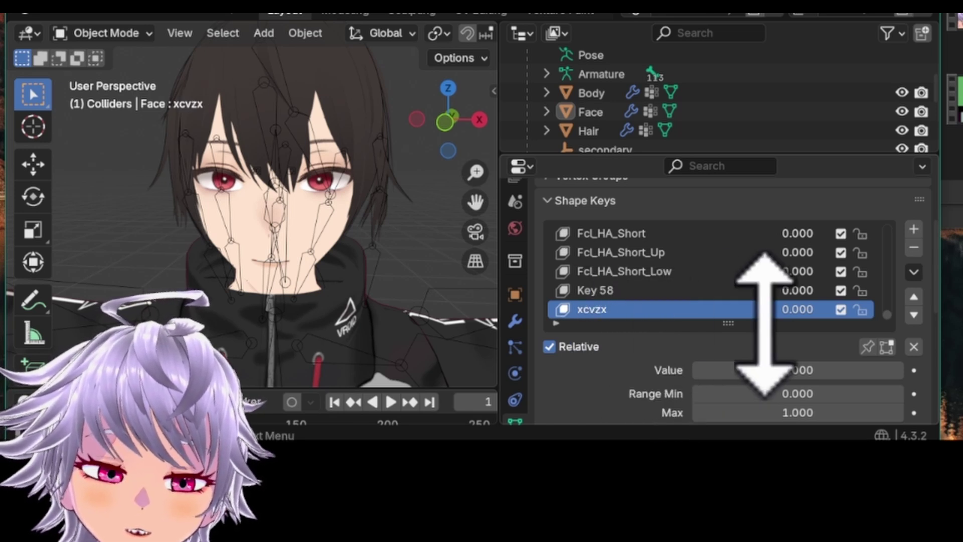
{"action": "left_click_drag", "start_coordinate": [798, 370], "coordinate": [894, 370]}
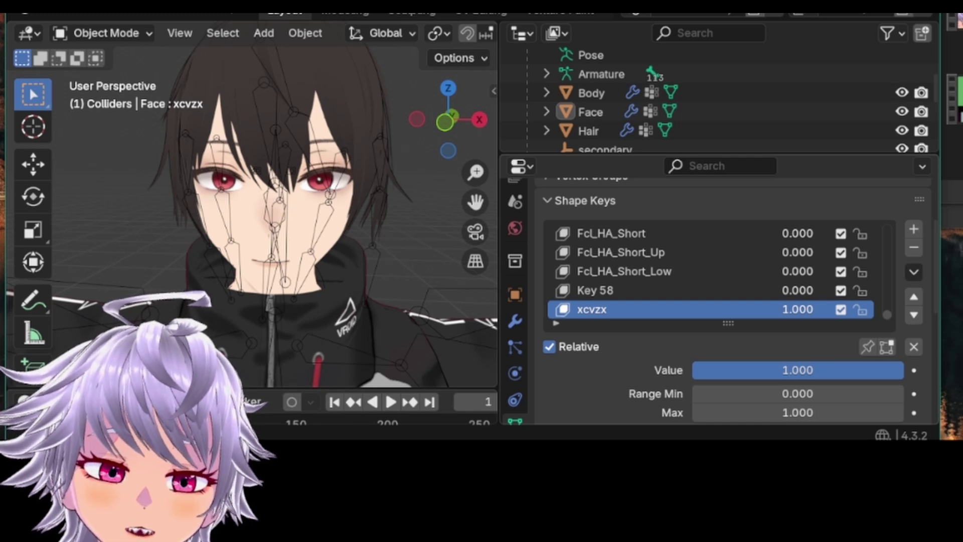
{"action": "left_click_drag", "start_coordinate": [894, 370], "coordinate": [697, 370]}
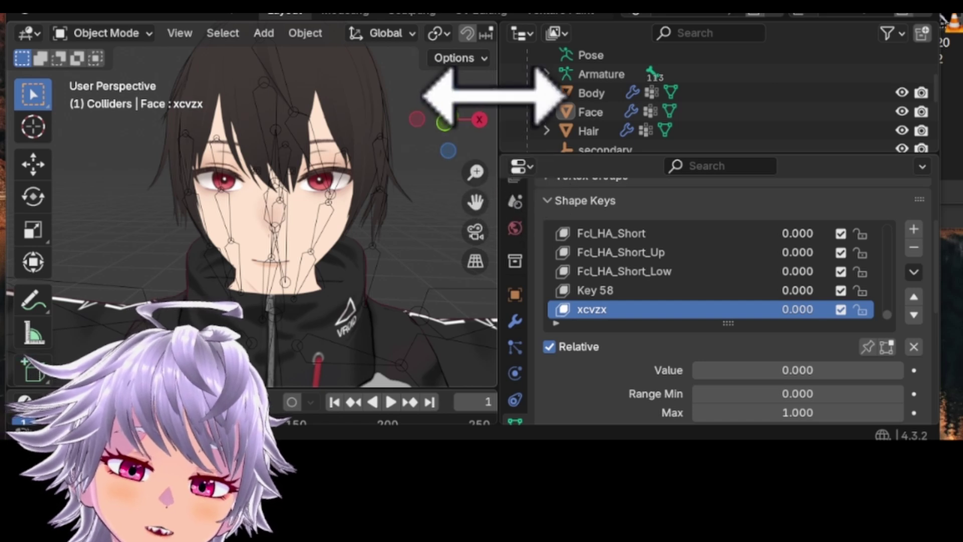
Open the sidebar, browse the View, Tool and Item tabs, then show the VRM Blend Shape Proxy list
{"action": "key", "text": "n"}
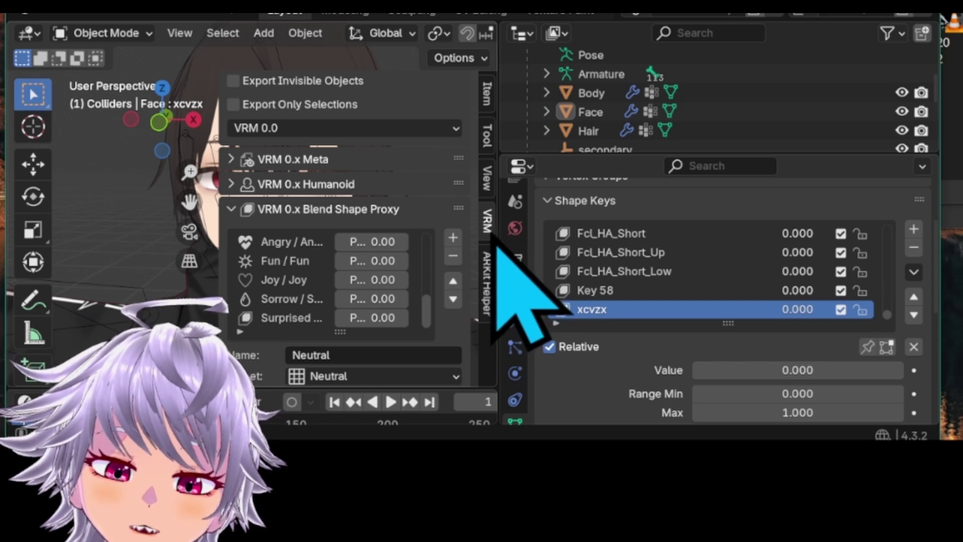
{"action": "left_click", "coordinate": [486, 178]}
{"action": "left_click", "coordinate": [487, 143]}
{"action": "left_click", "coordinate": [486, 94]}
{"action": "left_click", "coordinate": [486, 220]}
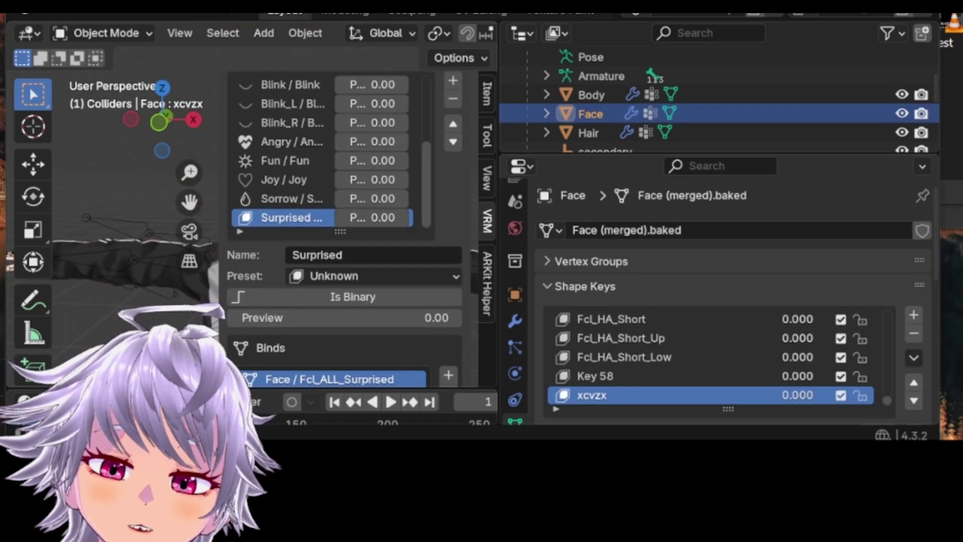
{"action": "scroll", "coordinate": [348, 188], "scroll_direction": "up", "scroll_amount": 3}
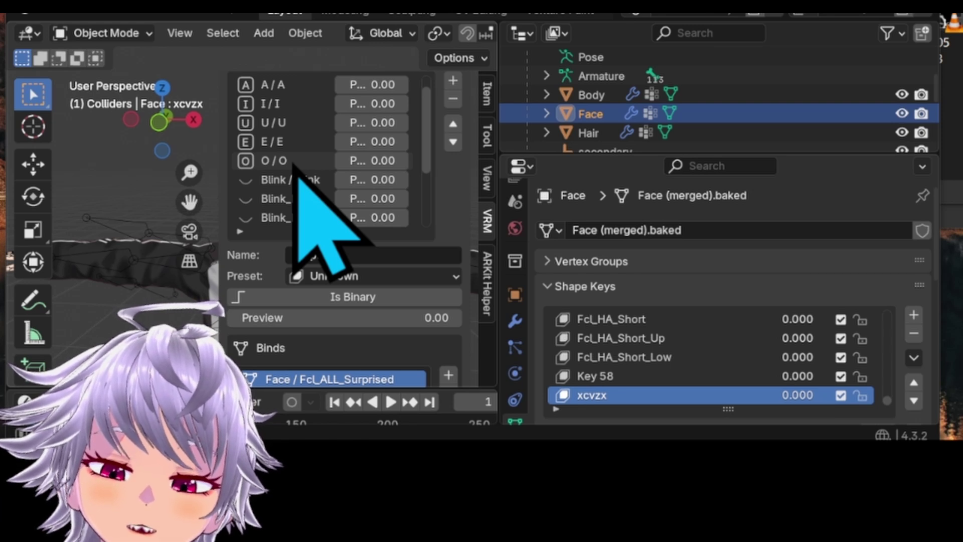
{"action": "scroll", "coordinate": [296, 165], "scroll_direction": "down", "scroll_amount": 5}
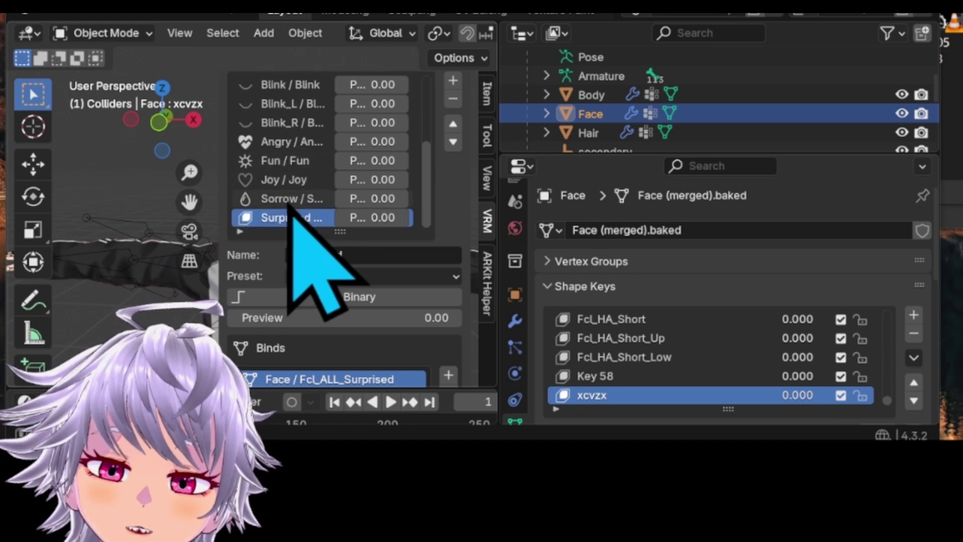
Add a new blend shape proxy named mouthRight, leaving its preset as Unknown
{"action": "left_click", "coordinate": [453, 80]}
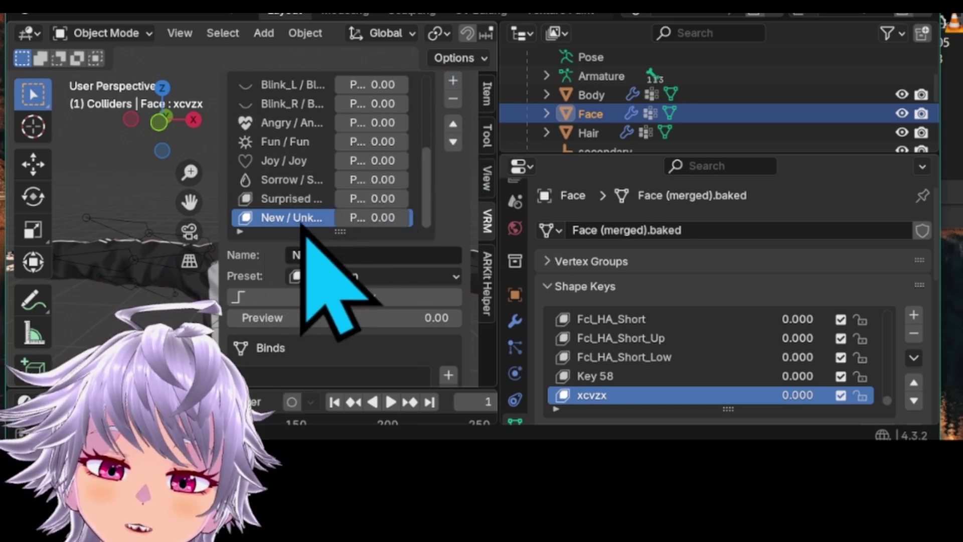
{"action": "left_click", "coordinate": [365, 253]}
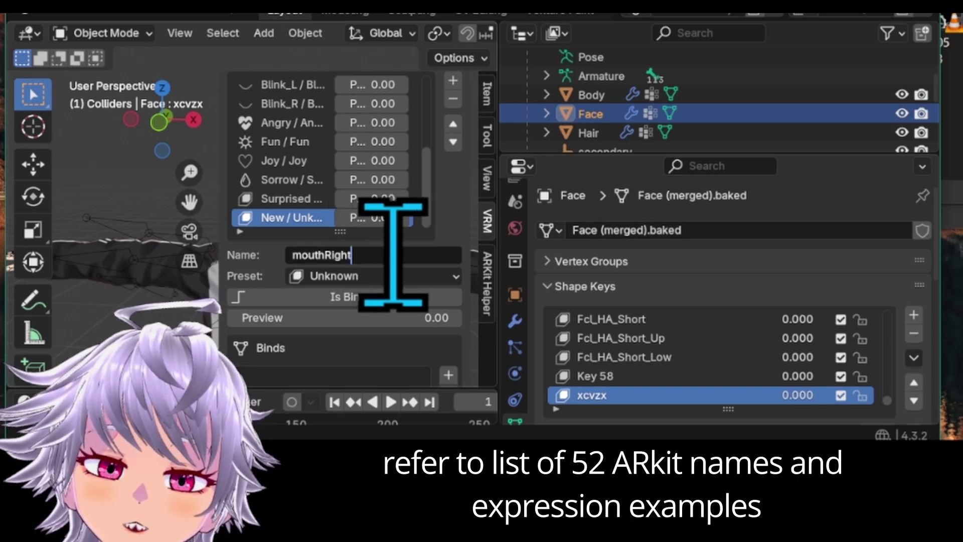
{"action": "key", "text": "Return"}
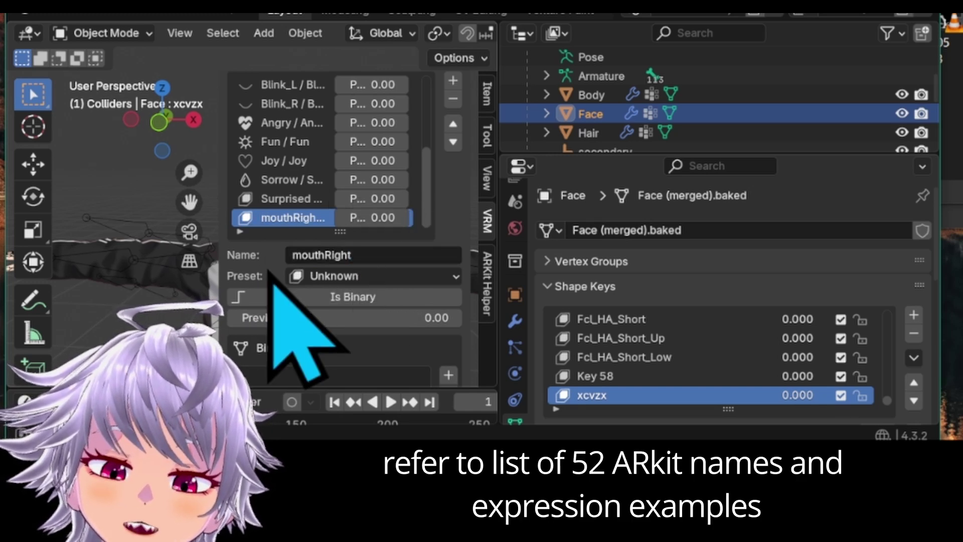
{"action": "scroll", "coordinate": [286, 367], "scroll_direction": "down", "scroll_amount": 4}
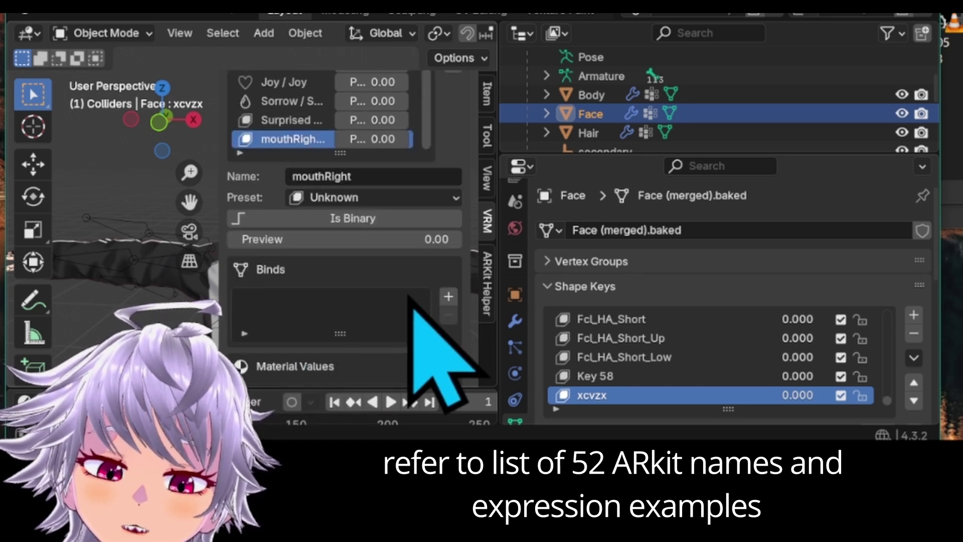
Add a Face mesh bind to mouthRight that uses the xcvzx shape key
{"action": "left_click", "coordinate": [449, 297]}
{"action": "scroll", "coordinate": [341, 326], "scroll_direction": "down", "scroll_amount": 4}
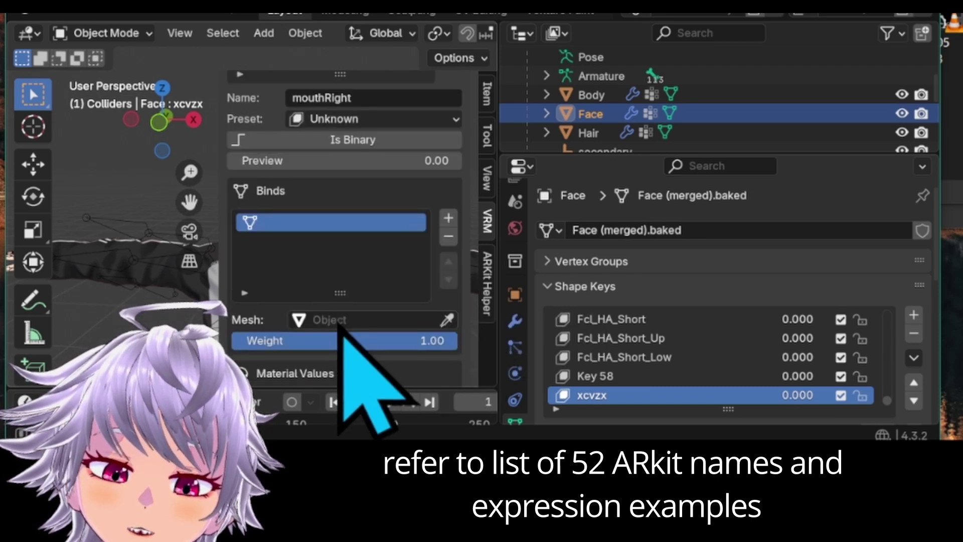
{"action": "left_click", "coordinate": [348, 321]}
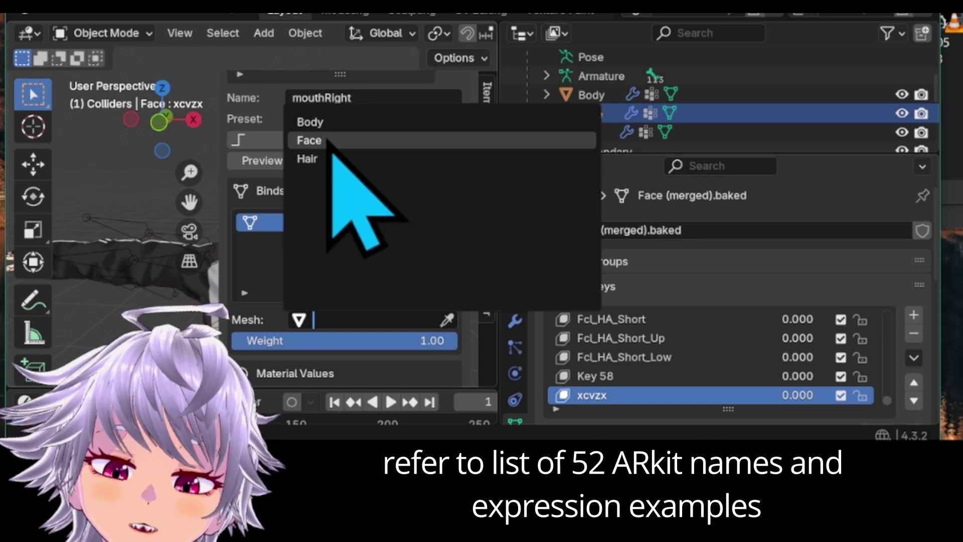
{"action": "key", "text": "Return"}
{"action": "scroll", "coordinate": [301, 317], "scroll_direction": "down", "scroll_amount": 2}
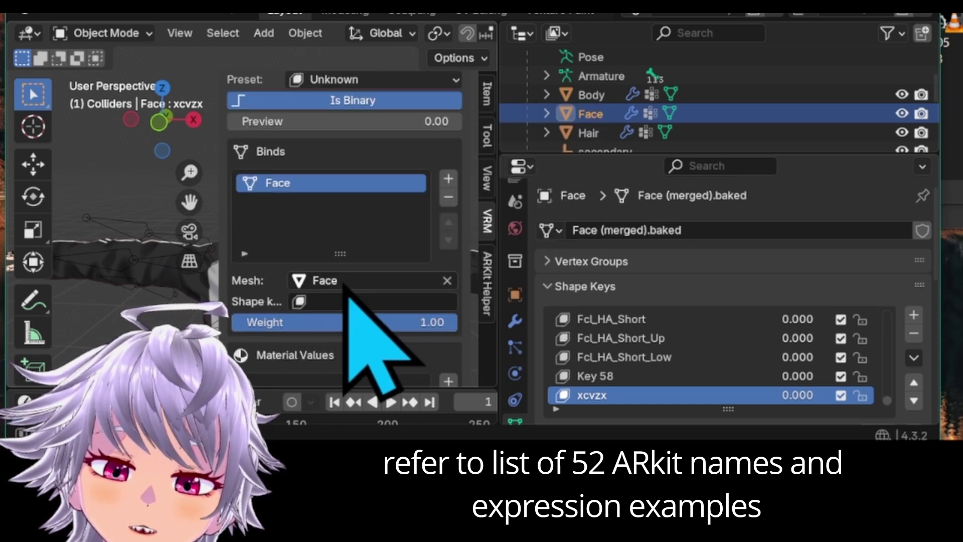
{"action": "left_click", "coordinate": [349, 301]}
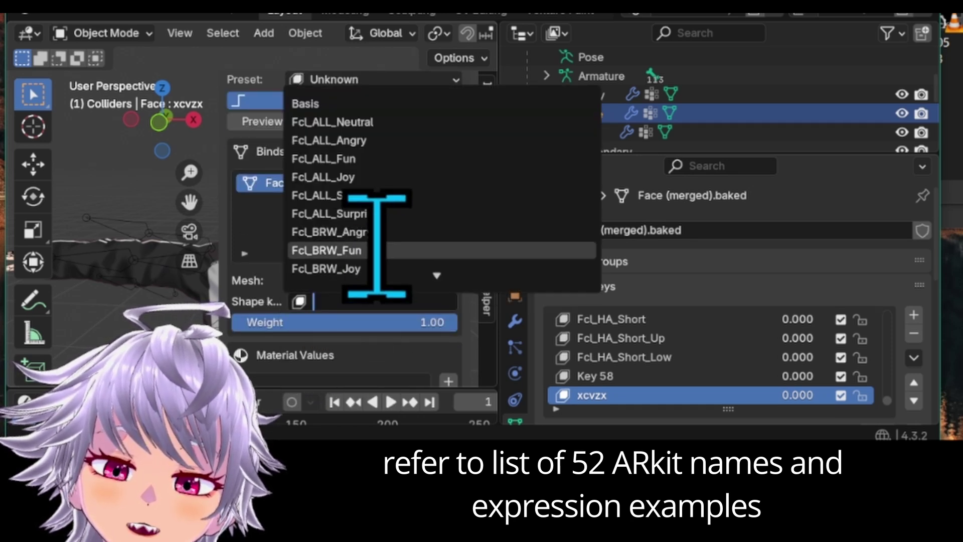
{"action": "scroll", "coordinate": [378, 244], "scroll_direction": "down", "scroll_amount": 20}
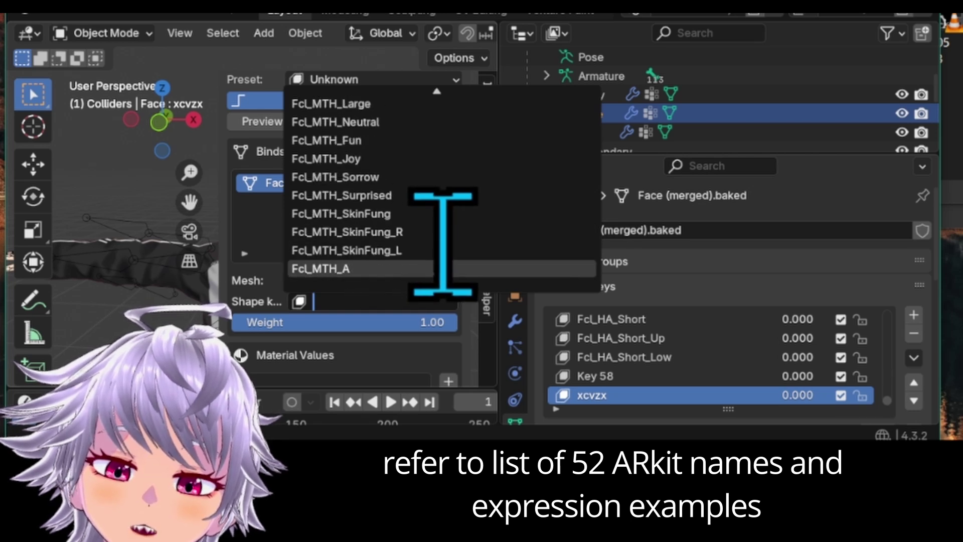
{"action": "scroll", "coordinate": [442, 243], "scroll_direction": "down", "scroll_amount": 15}
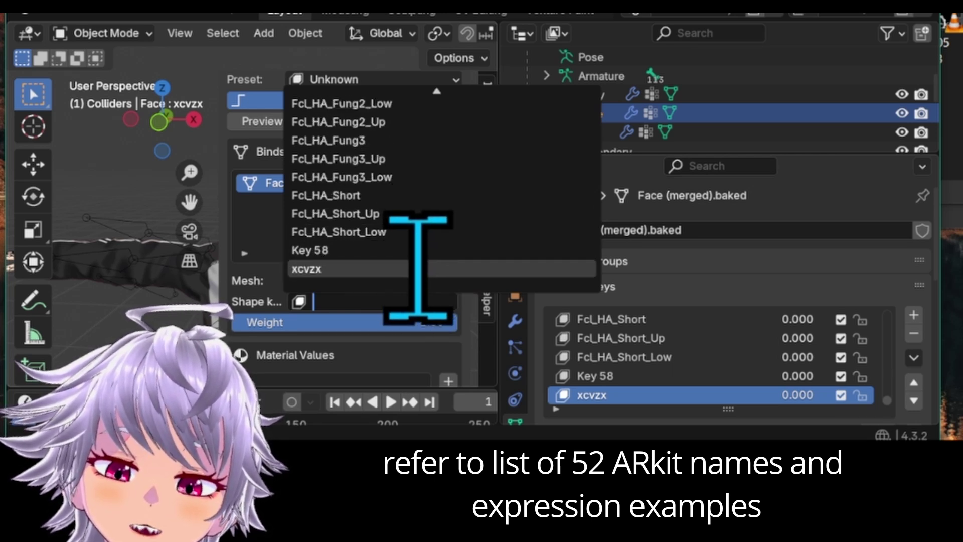
{"action": "left_click", "coordinate": [422, 269]}
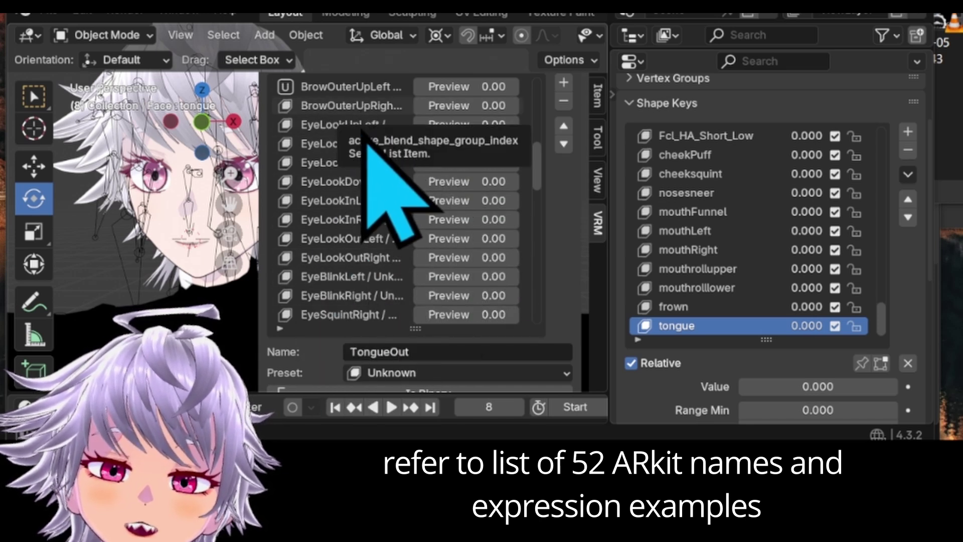
Scroll down to the TongueOut proxy and inspect its Face / tongue shape key bind
{"action": "scroll", "coordinate": [360, 153], "scroll_direction": "down", "scroll_amount": 3}
{"action": "scroll", "coordinate": [359, 156], "scroll_direction": "down", "scroll_amount": 6}
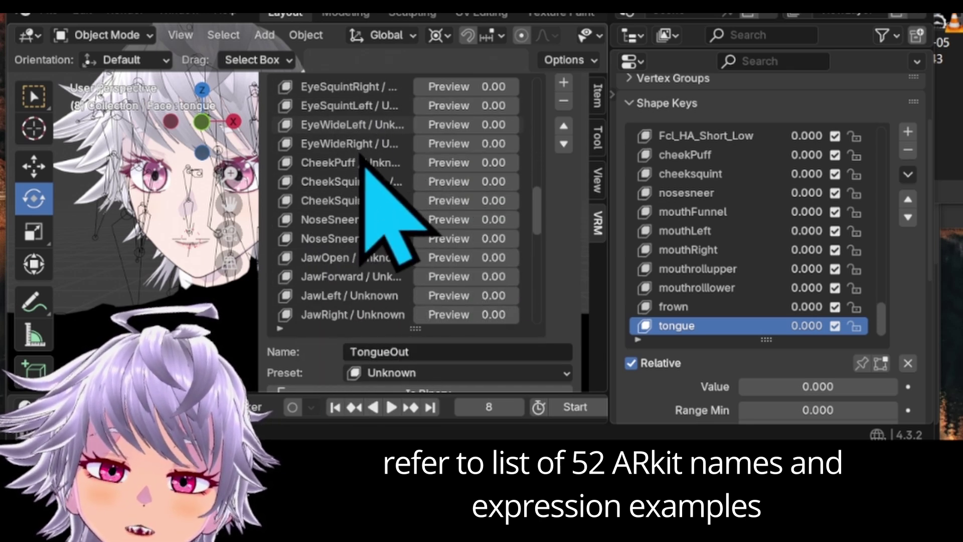
{"action": "scroll", "coordinate": [366, 169], "scroll_direction": "down", "scroll_amount": 5}
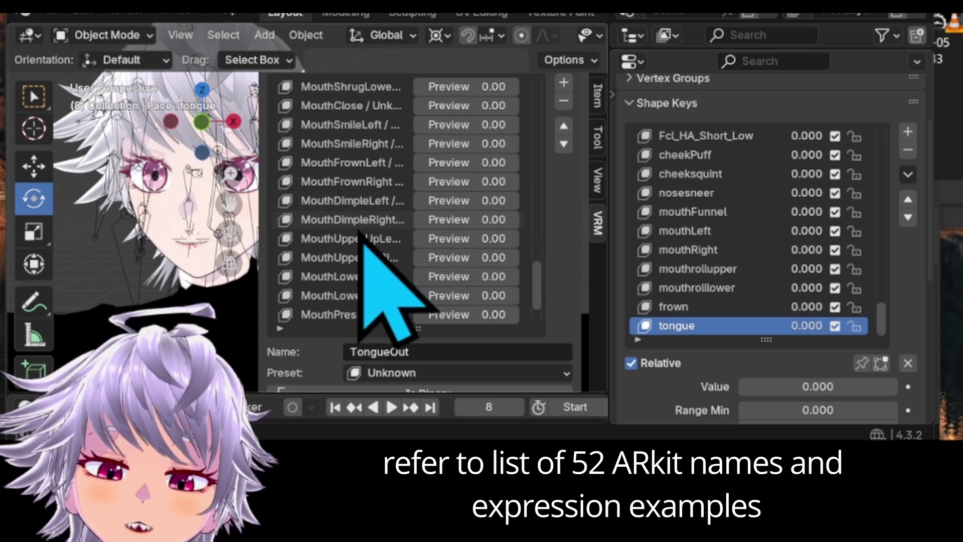
{"action": "scroll", "coordinate": [351, 345], "scroll_direction": "down", "scroll_amount": 6}
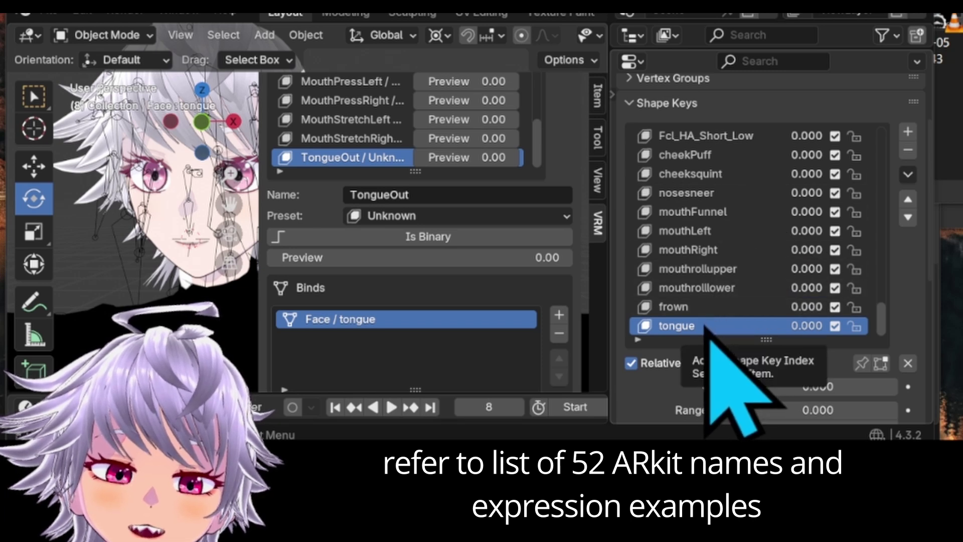
{"action": "scroll", "coordinate": [718, 271], "scroll_direction": "up", "scroll_amount": 2}
{"action": "scroll", "coordinate": [728, 286], "scroll_direction": "down", "scroll_amount": 2}
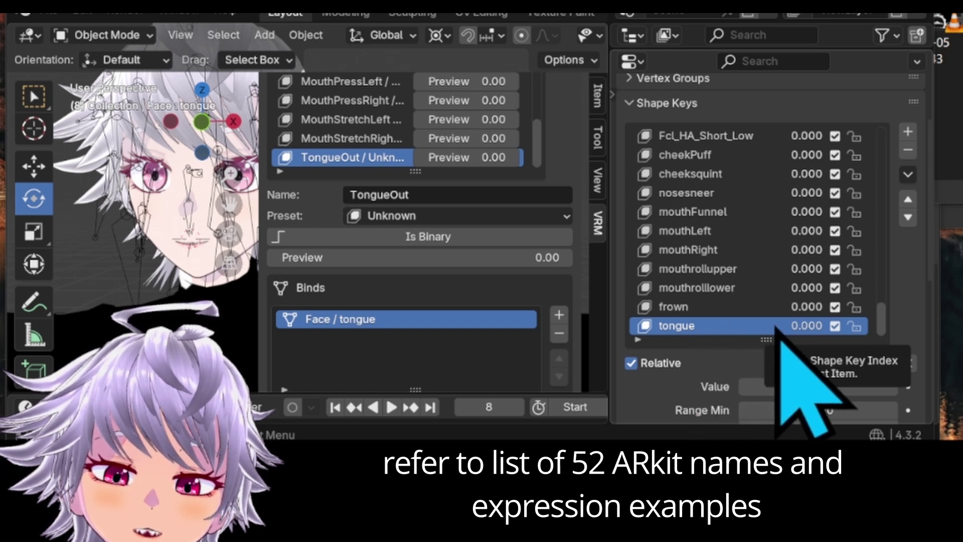
{"action": "left_click_drag", "start_coordinate": [797, 327], "coordinate": [863, 328]}
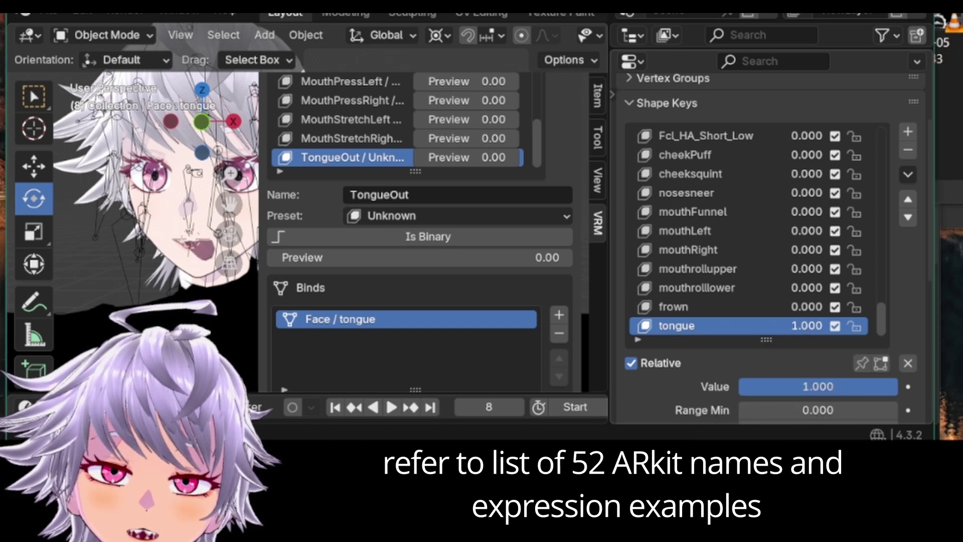
{"action": "left_click_drag", "start_coordinate": [863, 327], "coordinate": [797, 327]}
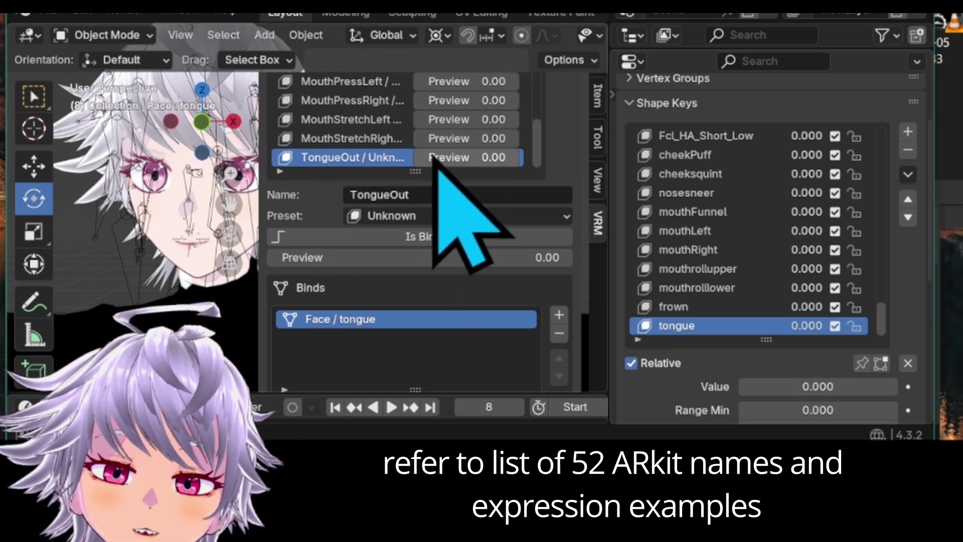
{"action": "mouse_move", "coordinate": [437, 258]}
{"action": "left_mouse_down"}
{"action": "mouse_move", "coordinate": [552, 258]}
{"action": "mouse_move", "coordinate": [437, 258]}
{"action": "left_mouse_up"}
{"action": "scroll", "coordinate": [345, 260], "scroll_direction": "down", "scroll_amount": 3}
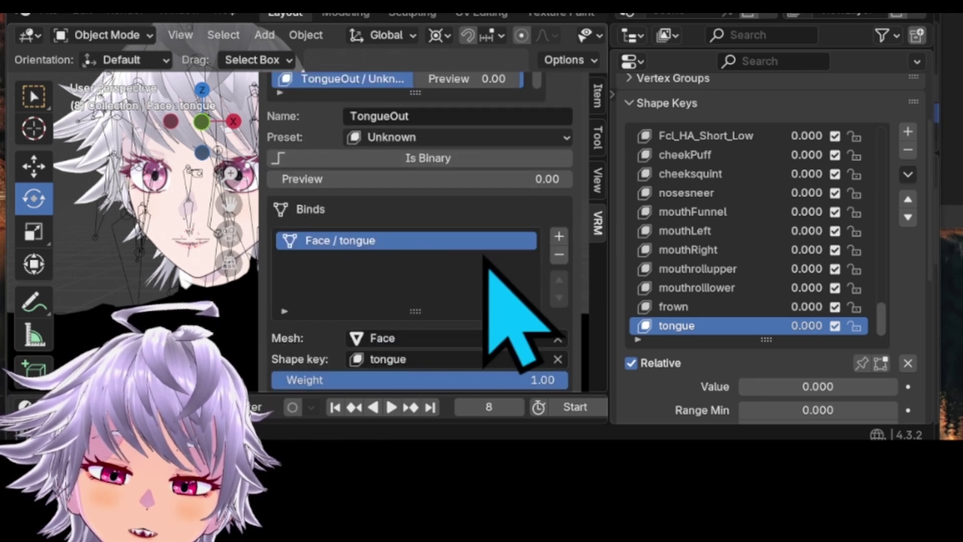
{"action": "scroll", "coordinate": [371, 266], "scroll_direction": "down", "scroll_amount": 2}
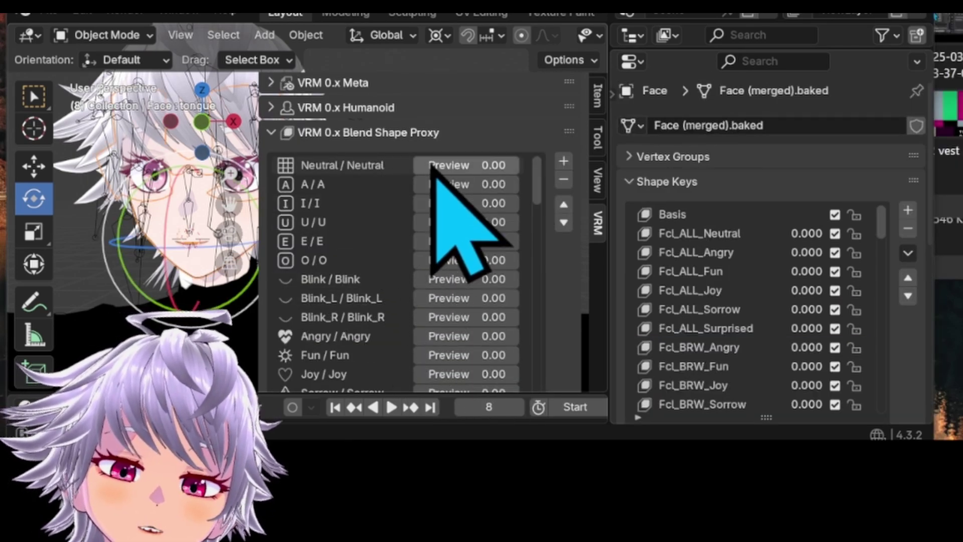
Preview Neutral at full strength, return it to 0.00, then select EyeSquintRight
{"action": "left_click_drag", "start_coordinate": [467, 165], "coordinate": [572, 165]}
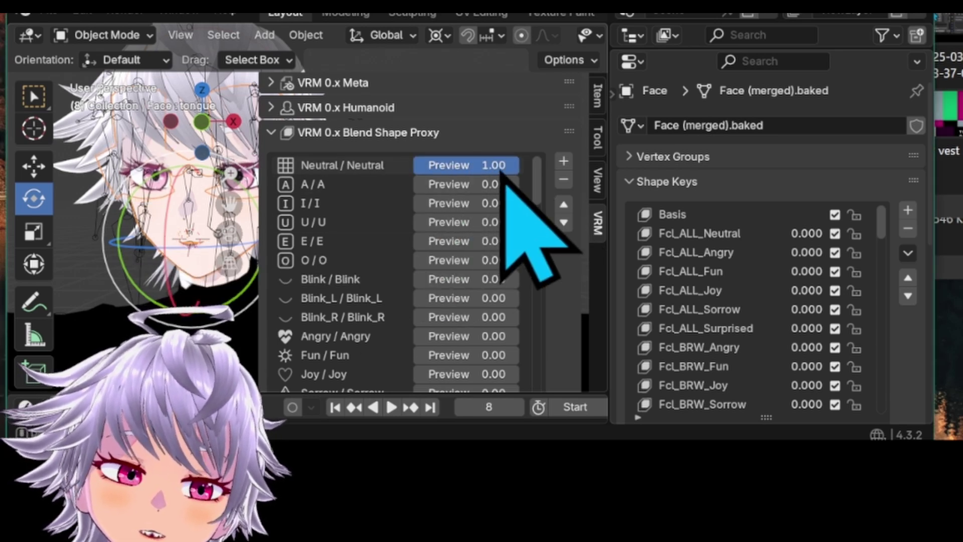
{"action": "left_click_drag", "start_coordinate": [504, 168], "coordinate": [398, 205]}
{"action": "scroll", "coordinate": [398, 204], "scroll_direction": "down", "scroll_amount": 1}
{"action": "scroll", "coordinate": [397, 211], "scroll_direction": "down", "scroll_amount": 20}
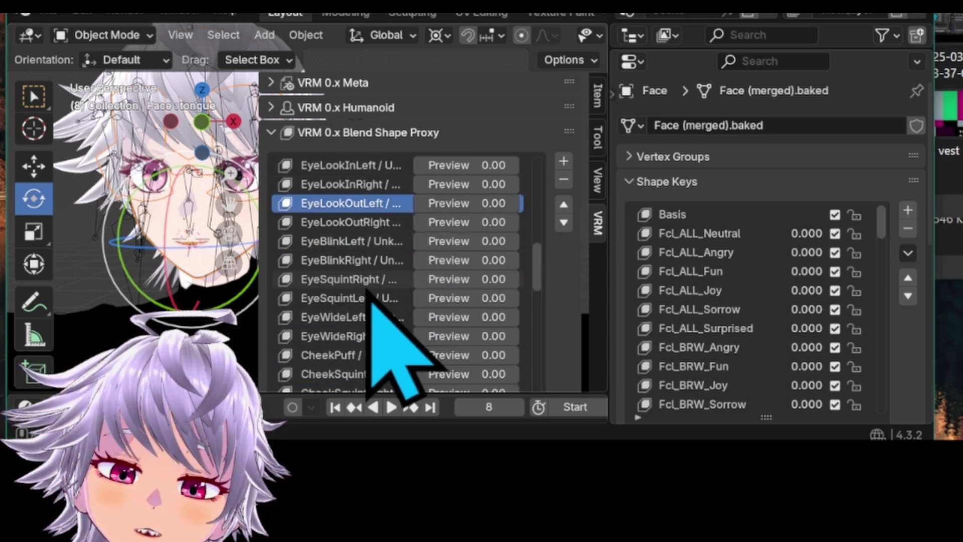
{"action": "left_click", "coordinate": [381, 279]}
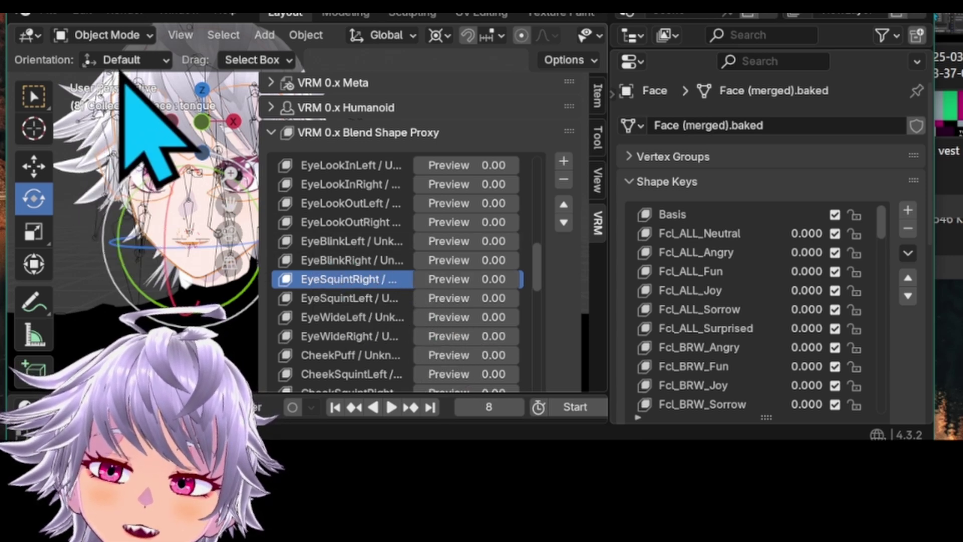
Enter Edit Mode on the face mesh and enable Topology Mirror with X mirroring
{"action": "left_click", "coordinate": [132, 36]}
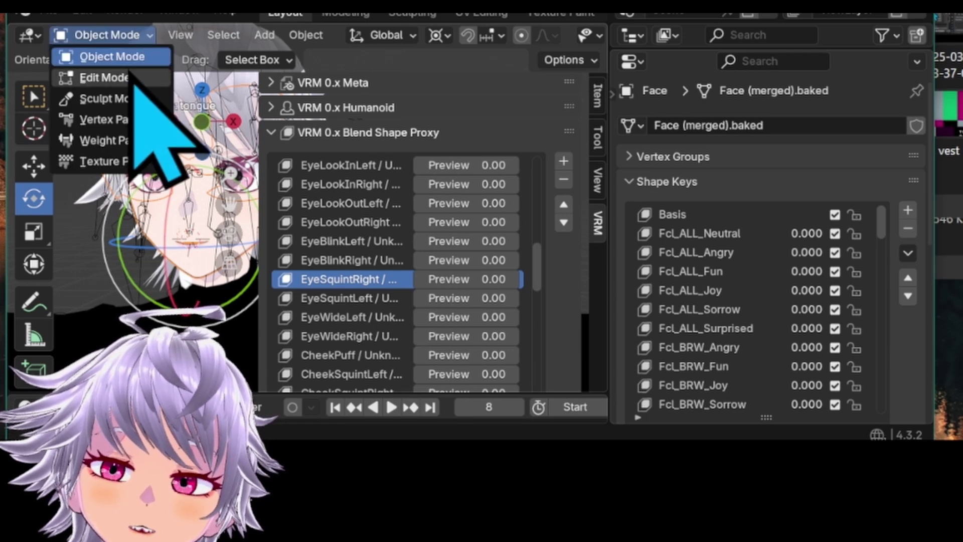
{"action": "left_click", "coordinate": [132, 78]}
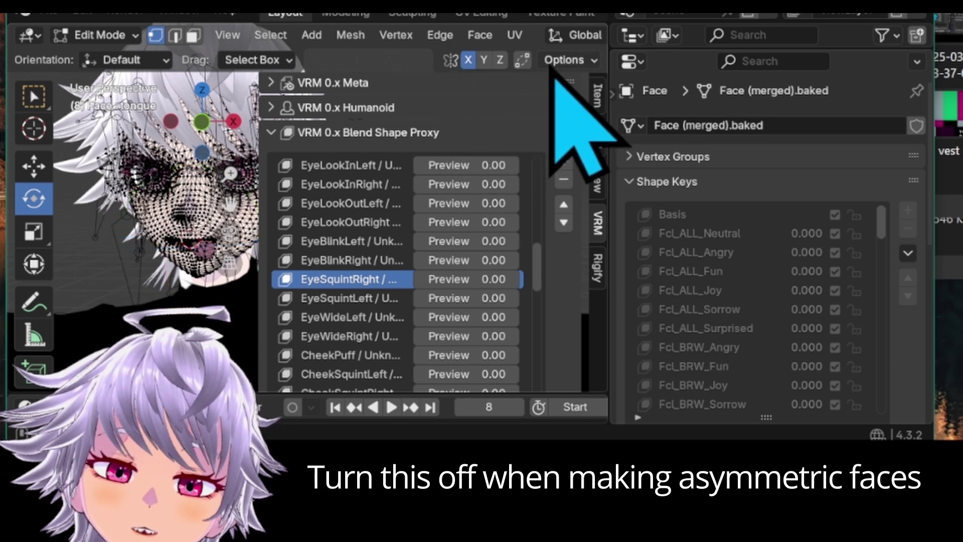
{"action": "left_click", "coordinate": [561, 62]}
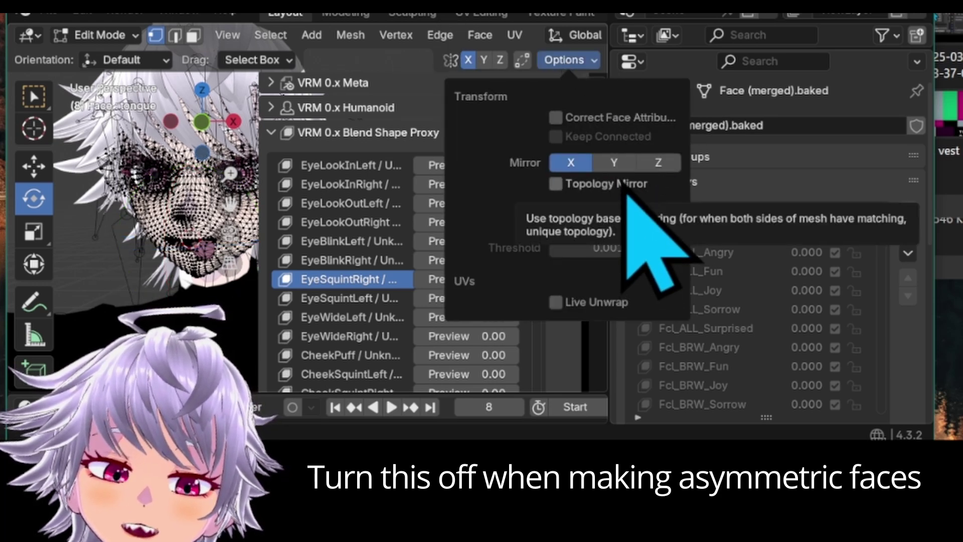
{"action": "left_click", "coordinate": [627, 195]}
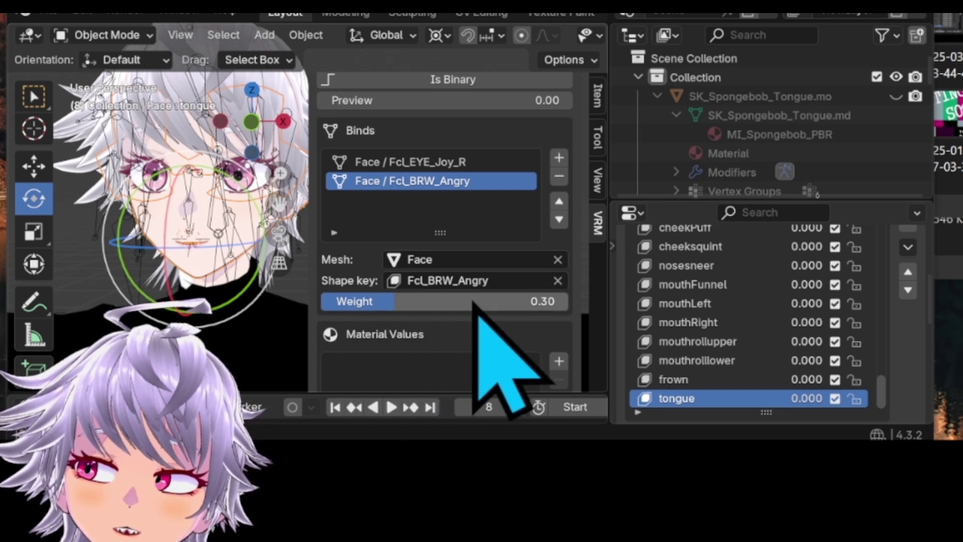
Raise the Face / Fcl_BRW_Angry bind weight from 0.30 to about 0.44
{"action": "left_click_drag", "start_coordinate": [387, 307], "coordinate": [428, 301]}
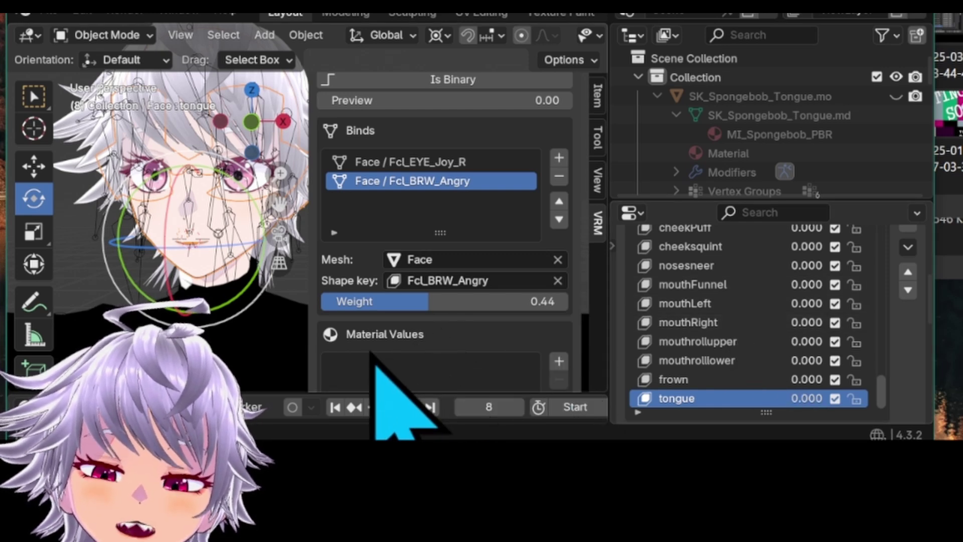
{"action": "scroll", "coordinate": [447, 225], "scroll_direction": "up", "scroll_amount": 10}
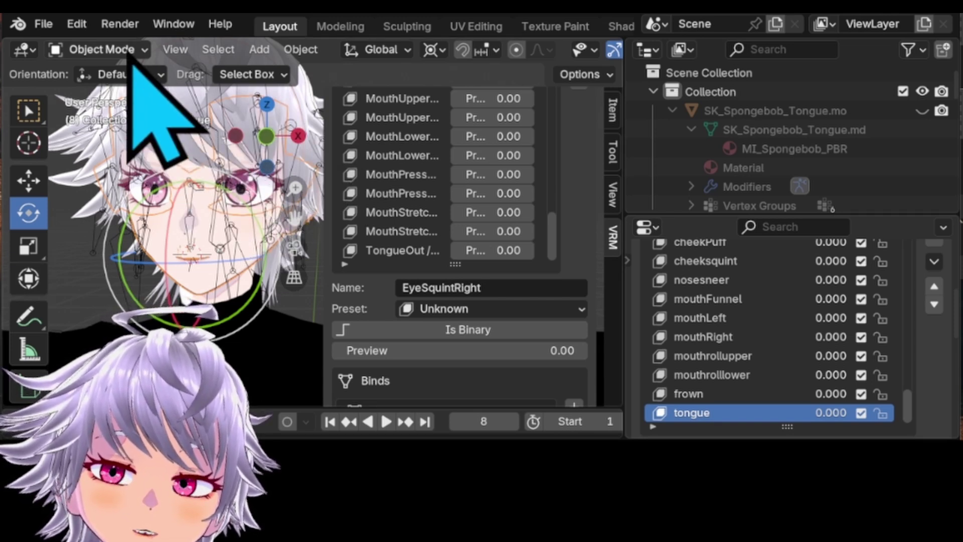
In Object Mode, select the armature and bring up the File > Export formats, including VRM (.vrm)
{"action": "left_click", "coordinate": [132, 49]}
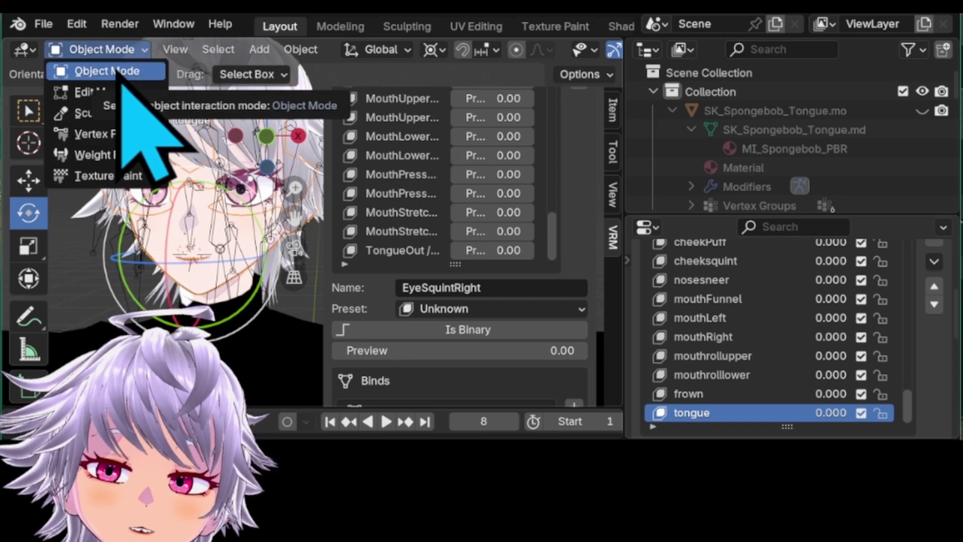
{"action": "left_click", "coordinate": [120, 71]}
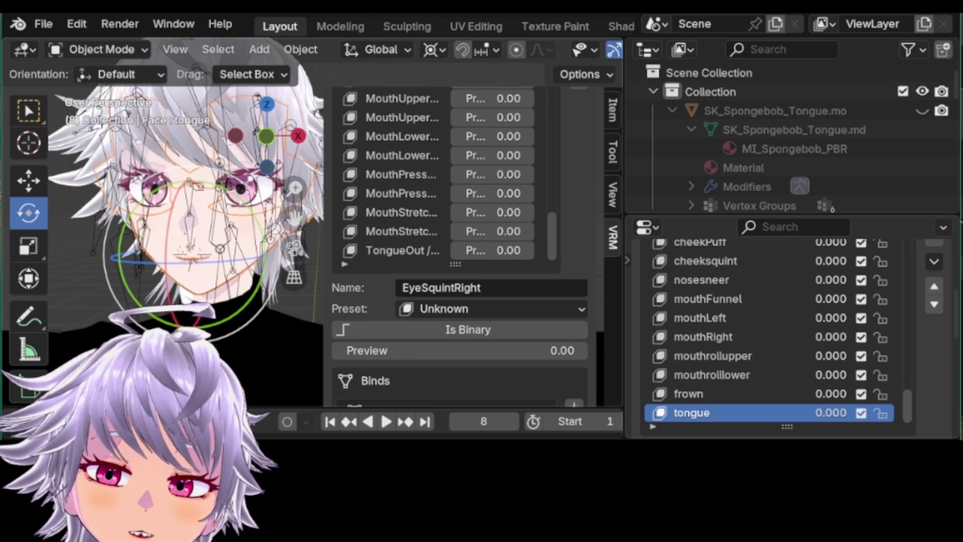
{"action": "left_click", "coordinate": [716, 147]}
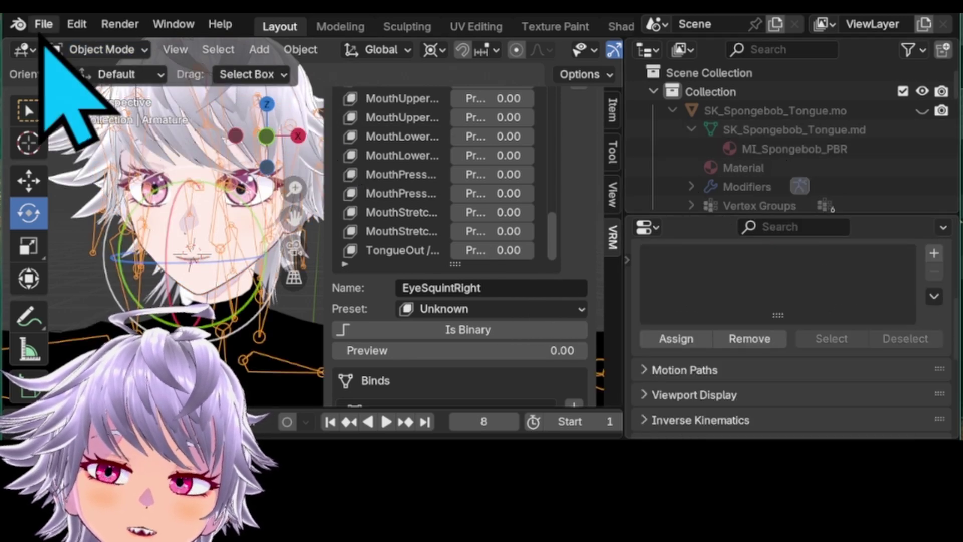
{"action": "left_click", "coordinate": [43, 24]}
{"action": "mouse_move", "coordinate": [138, 315]}
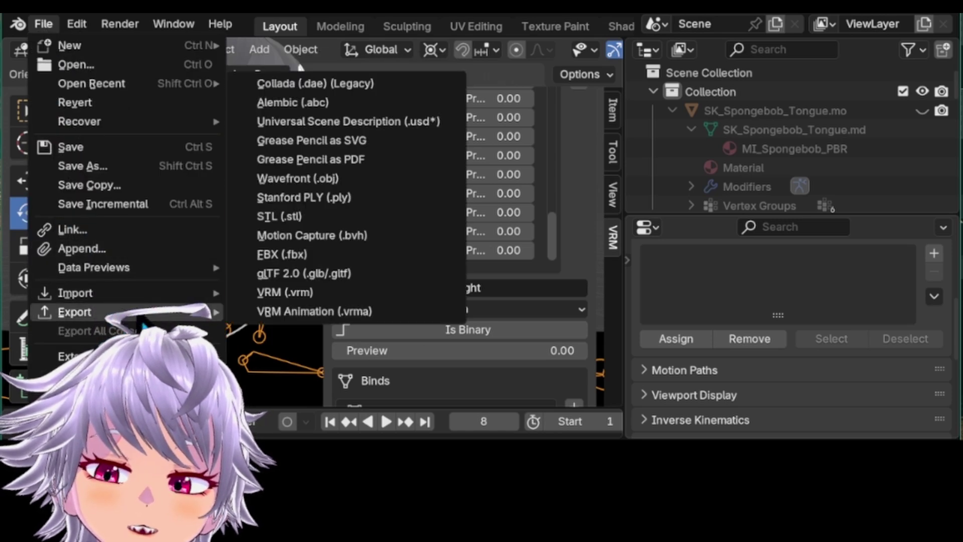